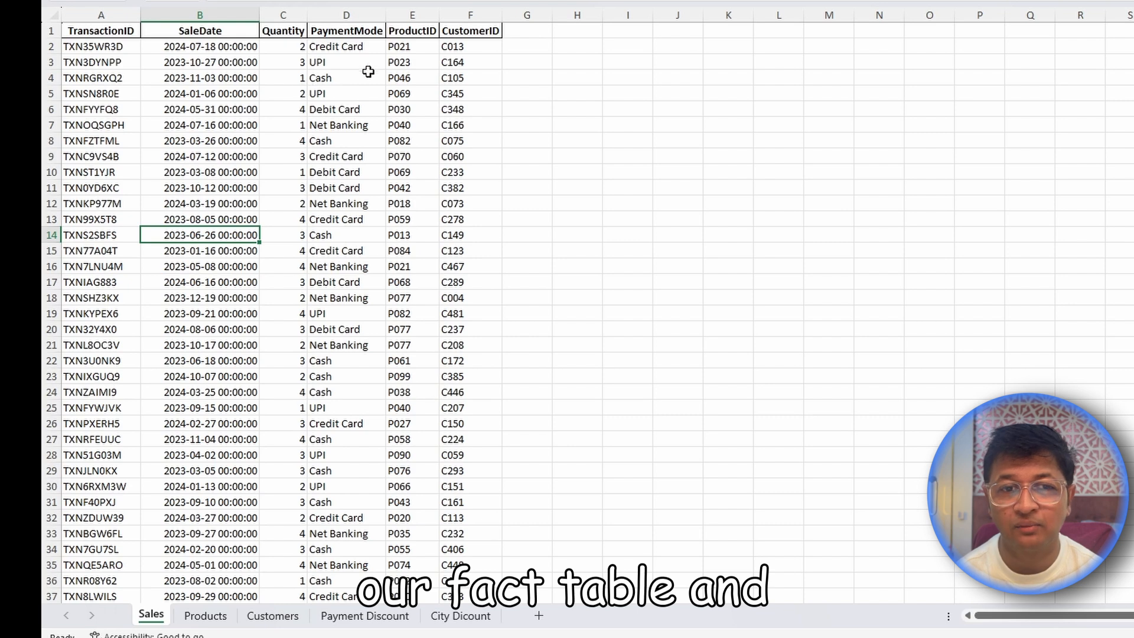
Step: Look up the first sale's product, P021, in the Products sheet and examine its name, category, brand and price
left_click(421, 25)
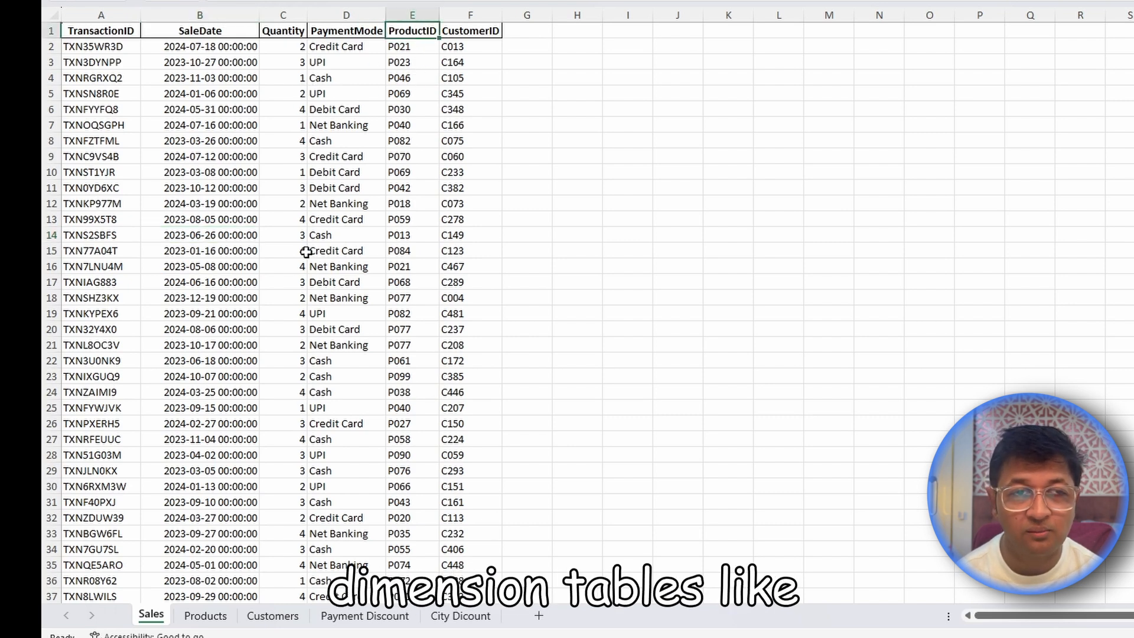
left_click(203, 616)
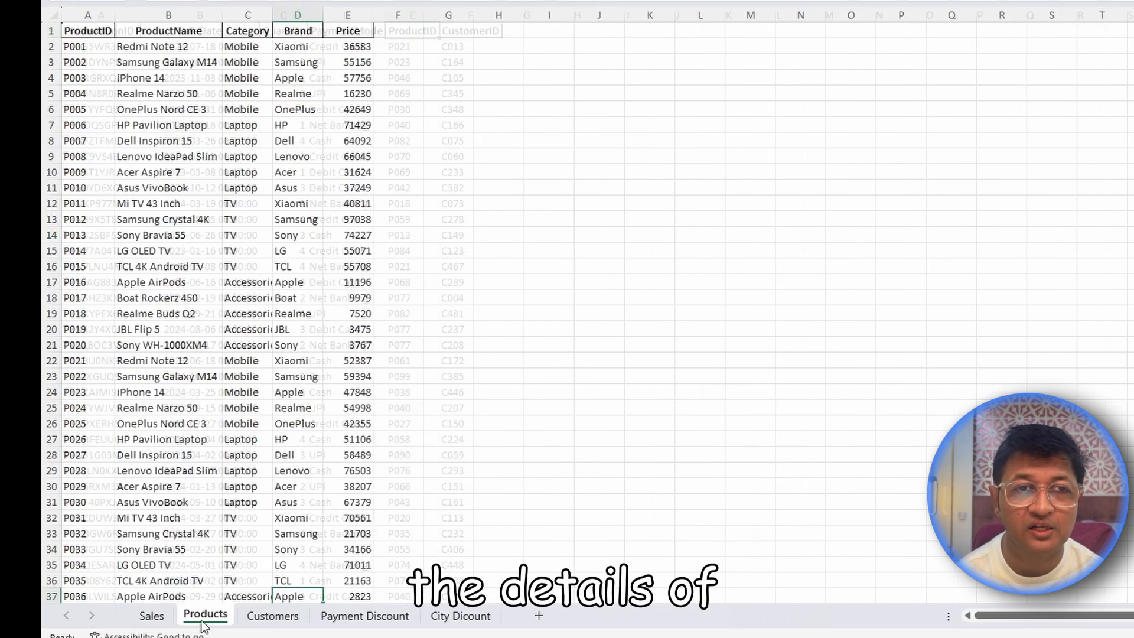
left_click(152, 615)
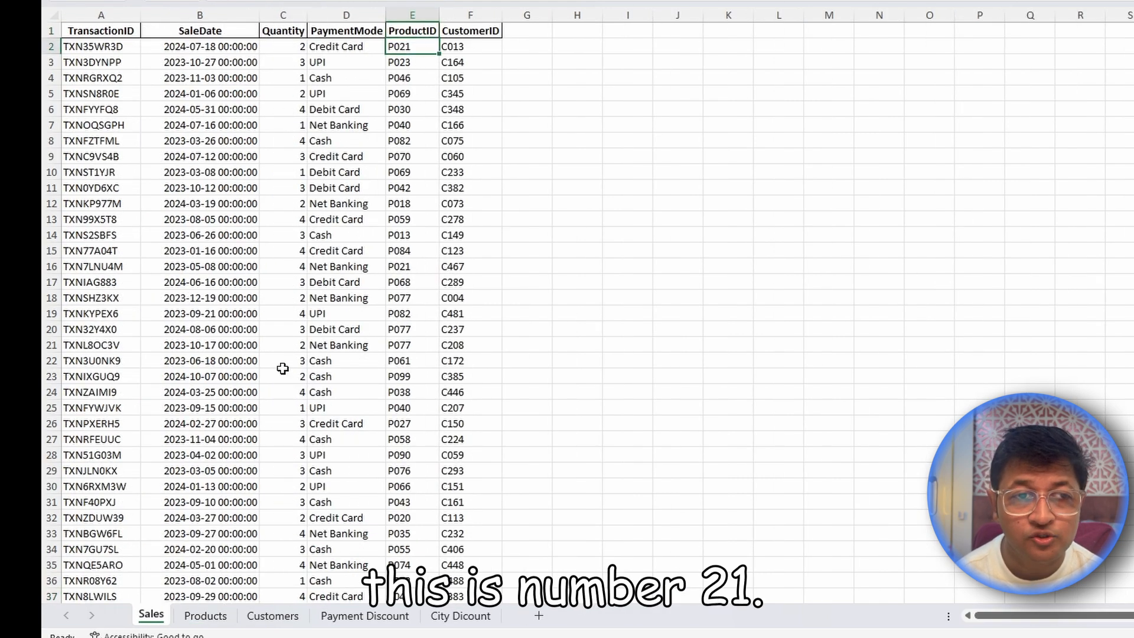
left_click(186, 620)
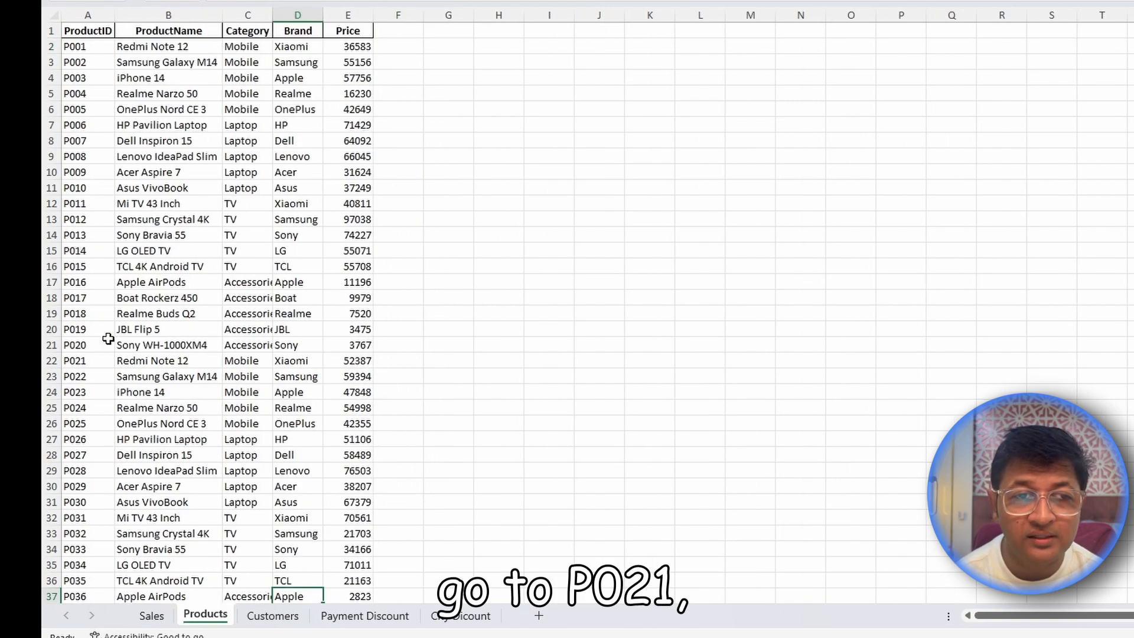
left_click(86, 360)
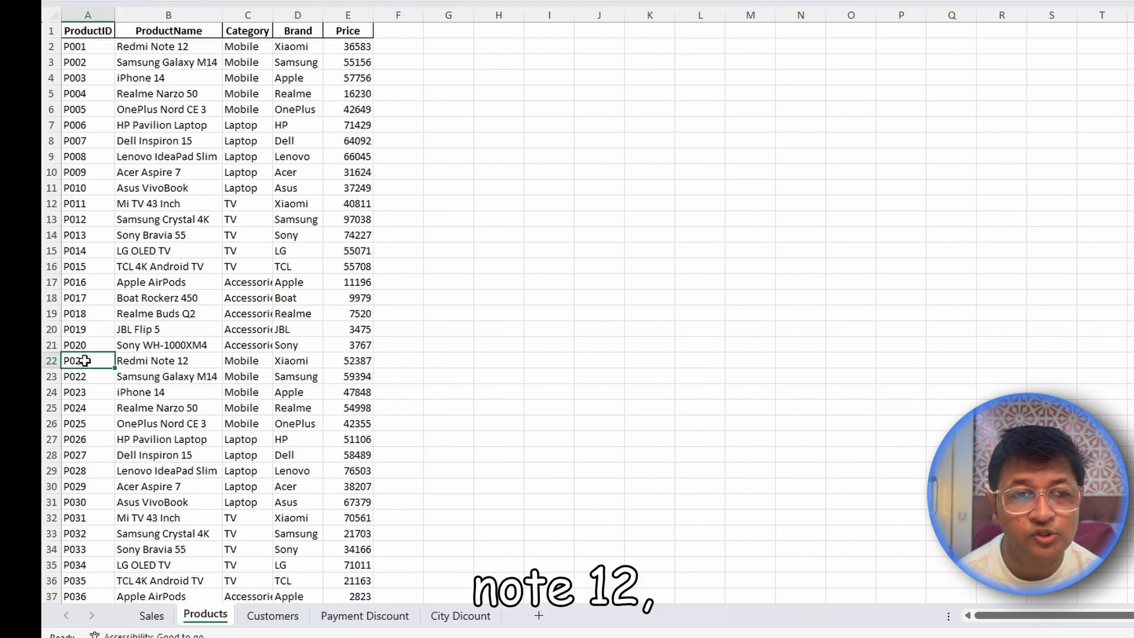
left_click(209, 362)
left_click(255, 360)
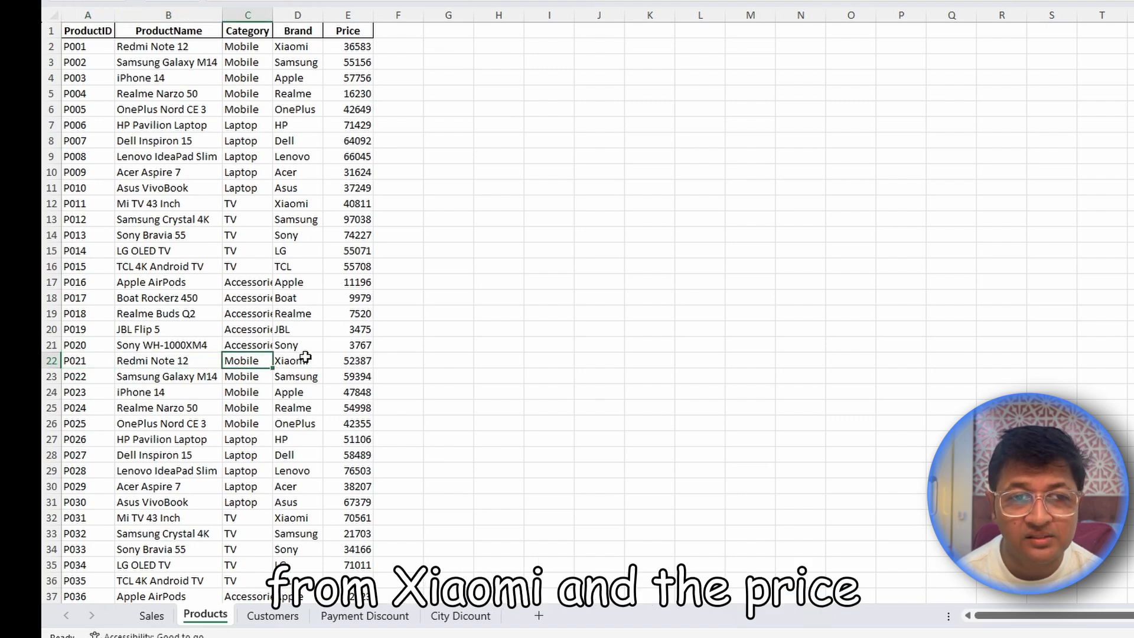
left_click(313, 362)
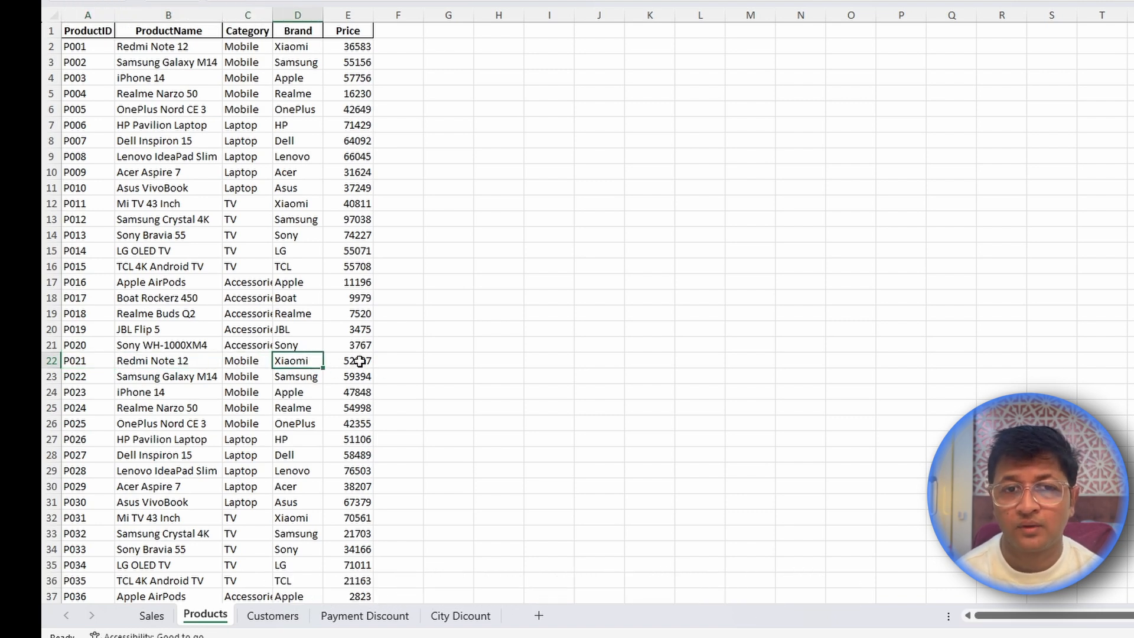
left_click(360, 362)
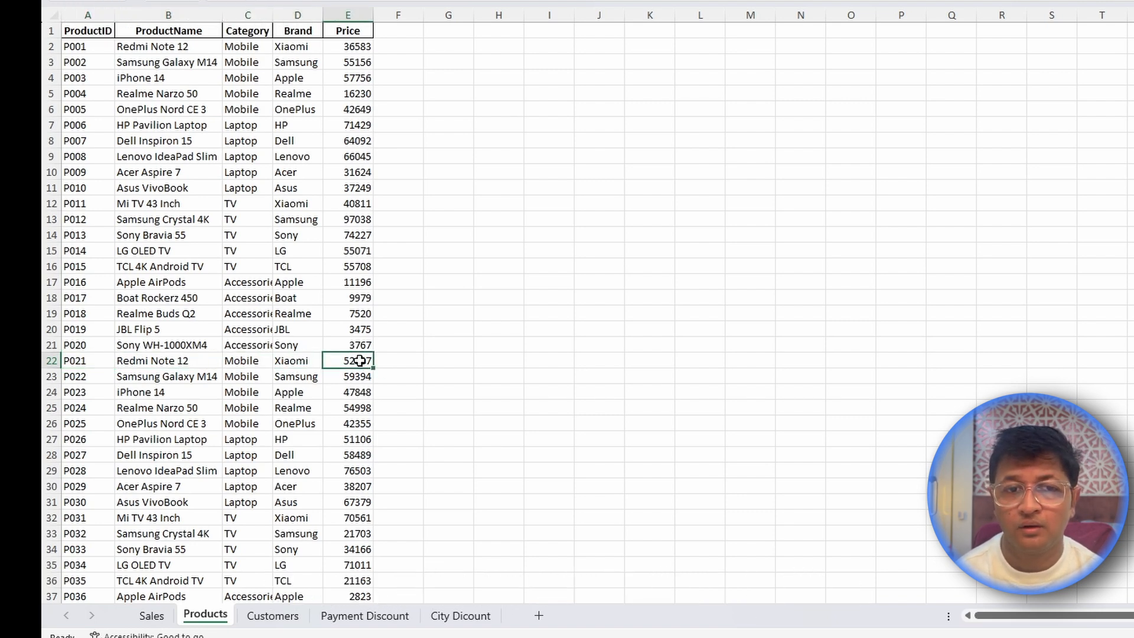
Step: Look up the first sale's customer in the Customers sheet and examine the name, email, phone, city and gender
left_click(157, 618)
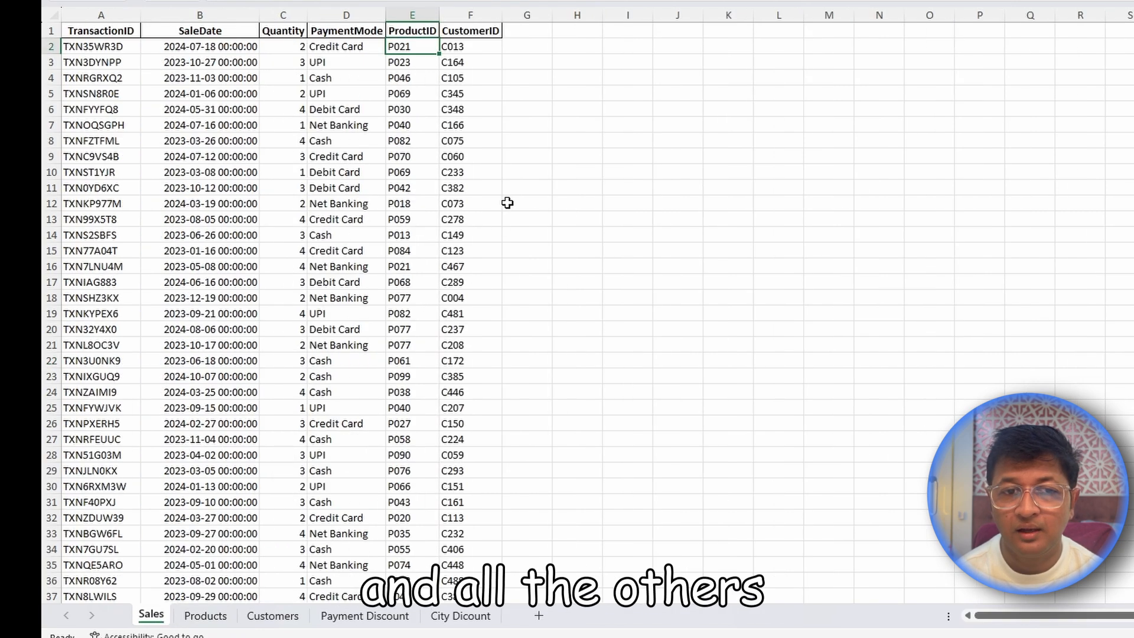
left_click(485, 46)
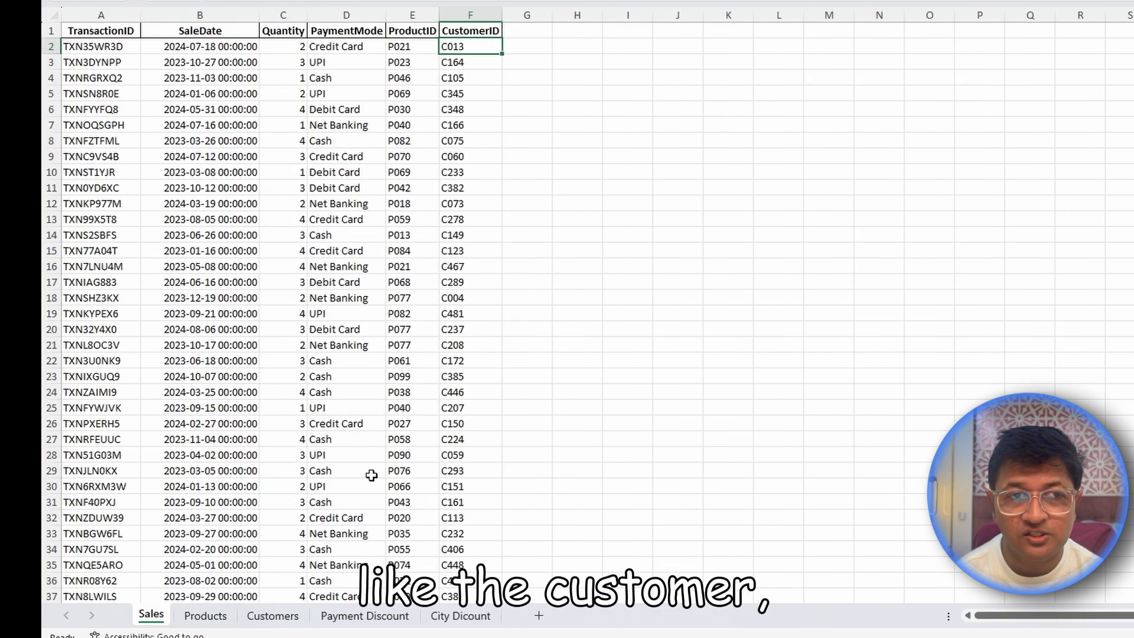
left_click(271, 616)
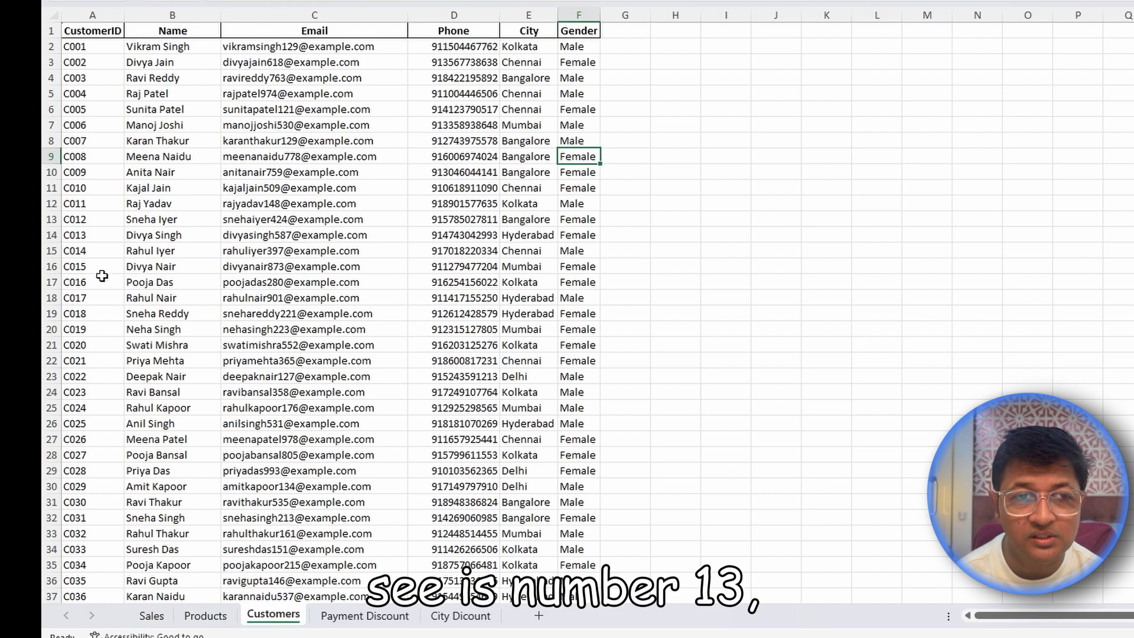
left_click(97, 234)
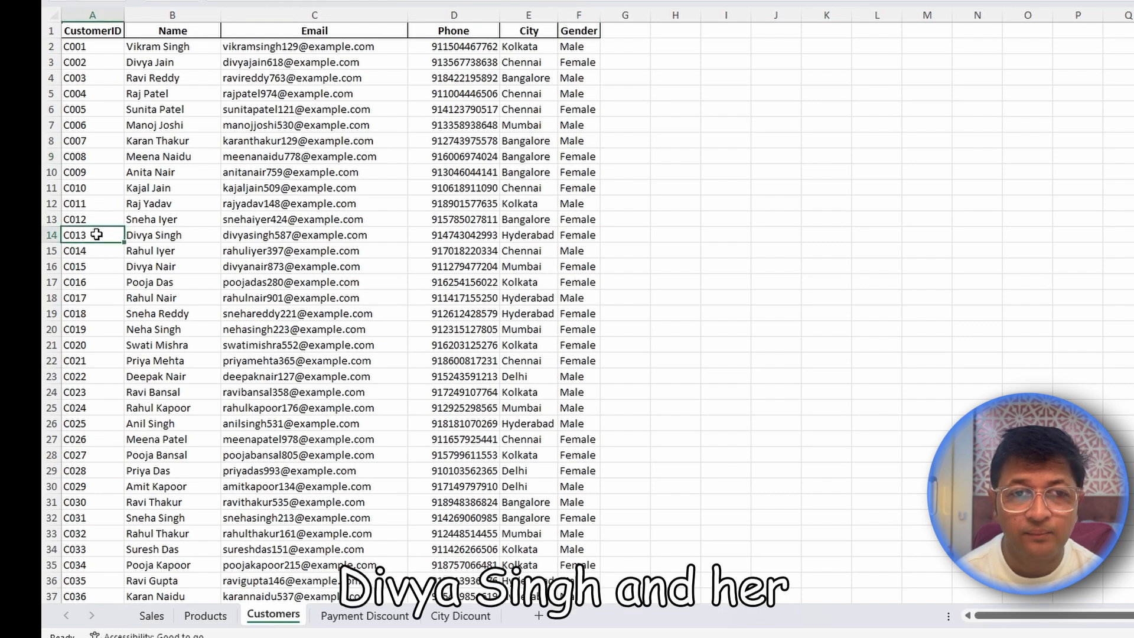
left_click(178, 233)
left_click(351, 230)
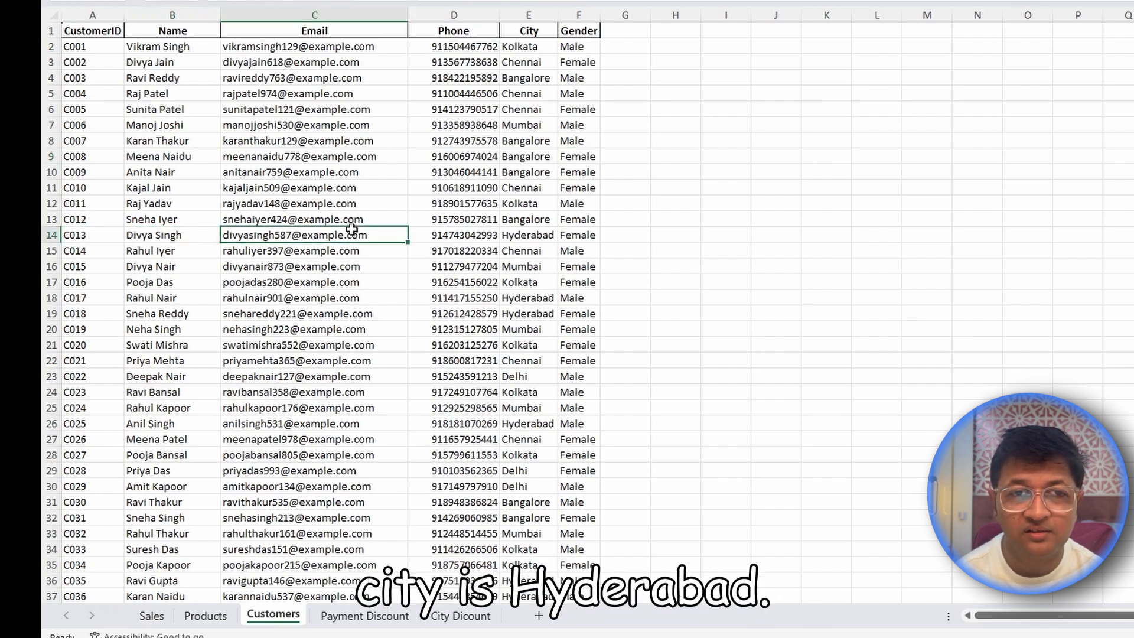
left_click(480, 233)
left_click(546, 233)
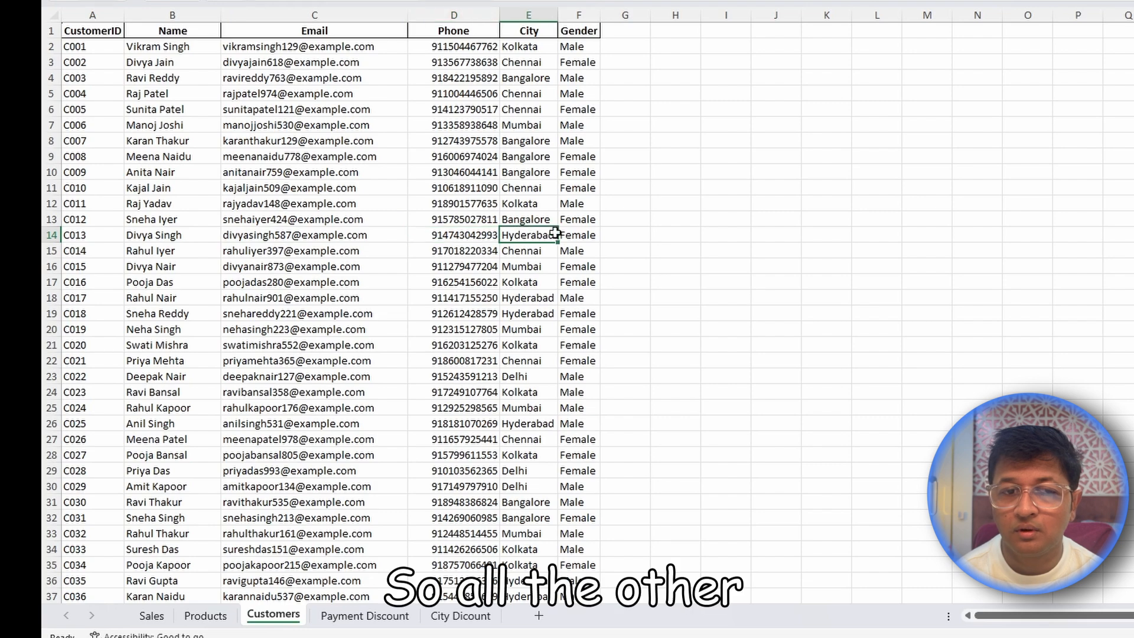
left_click(594, 233)
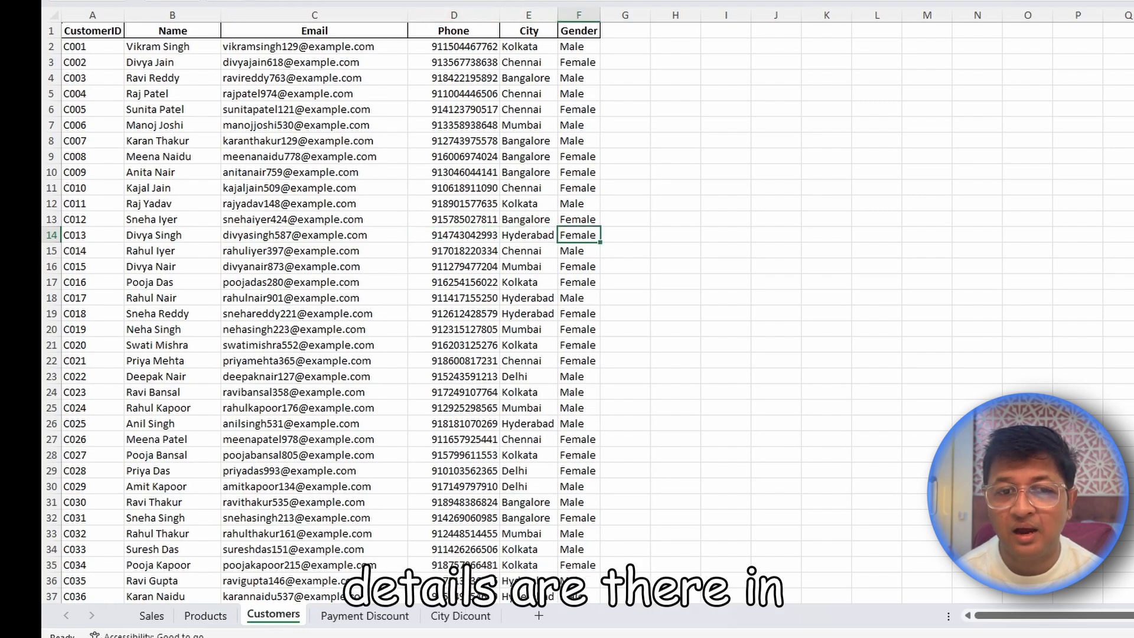
Step: Check the discount rate for the first sale's Credit Card payment mode in the Payment Discount sheet
left_click(152, 616)
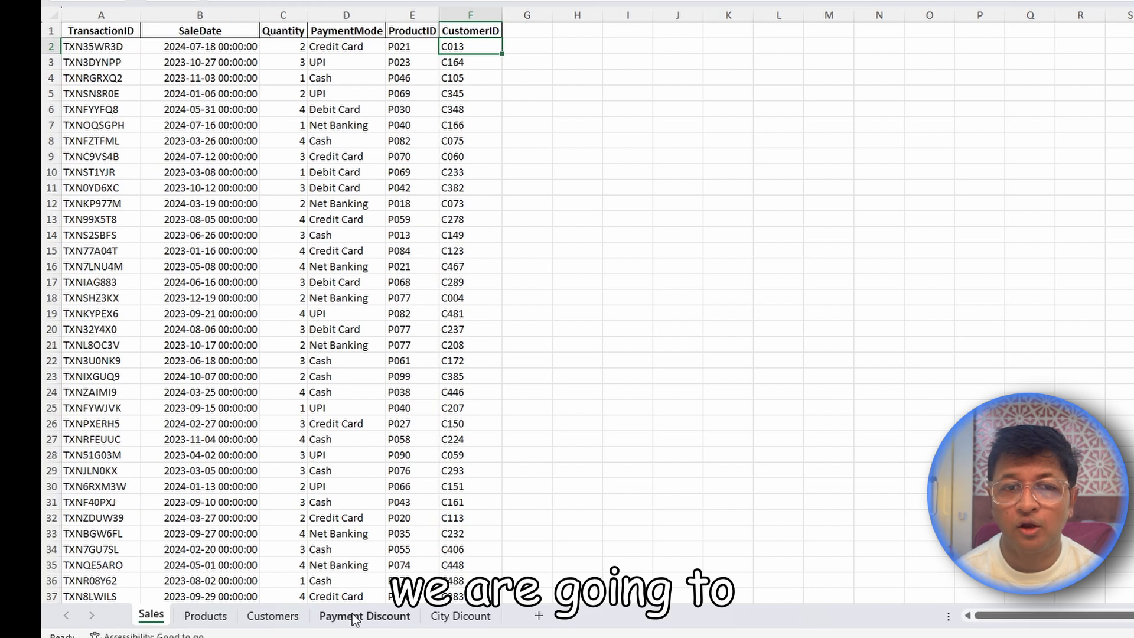
left_click(348, 47)
left_click(395, 618)
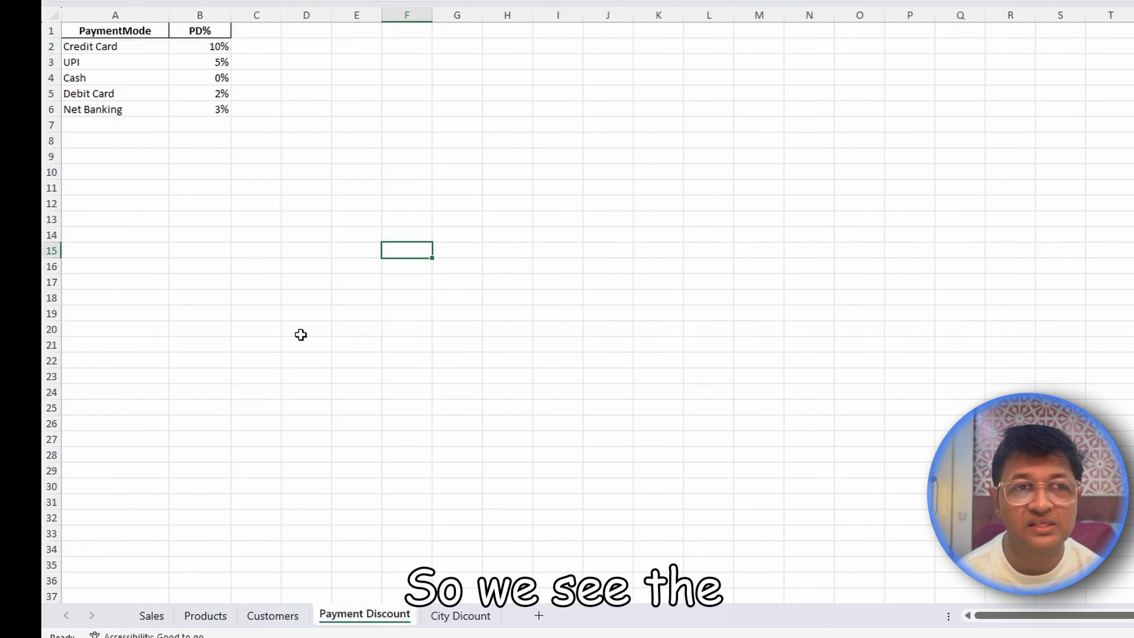
left_click(126, 52)
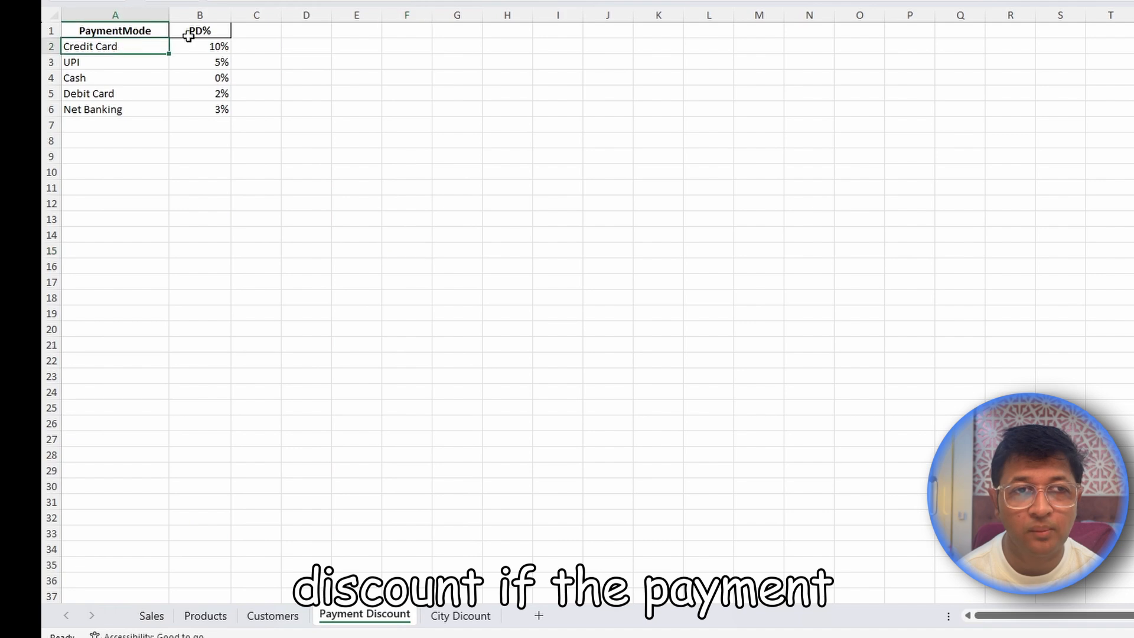
left_click(222, 45)
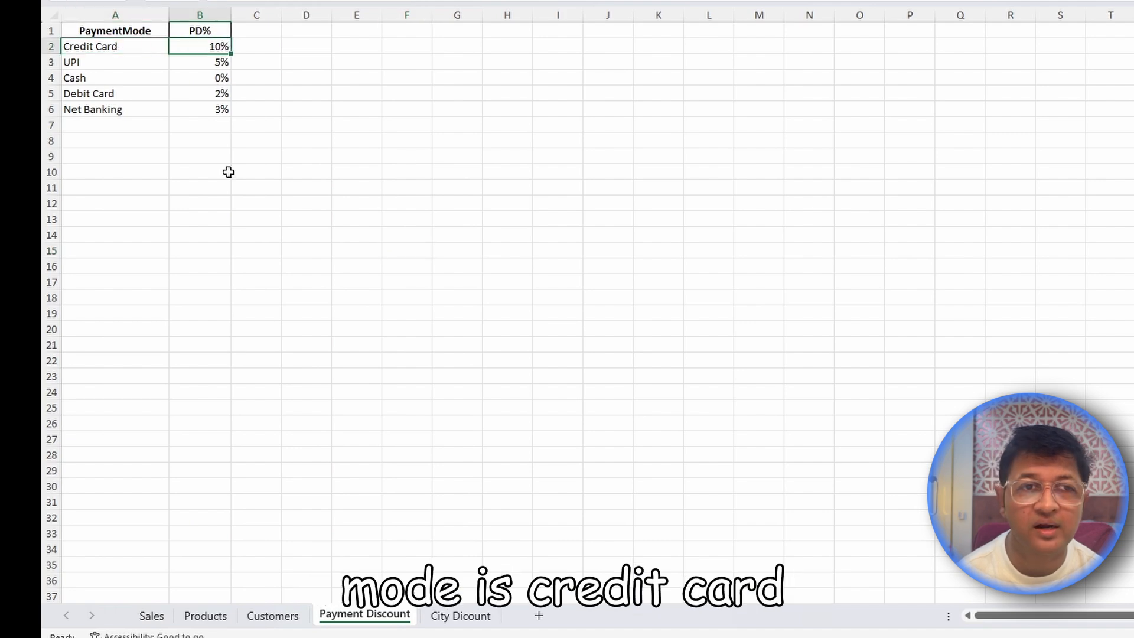
Step: Compare the first sale's customer with the Hyderabad rate in the City Dicount sheet, then return to the Sales sheet
left_click(154, 618)
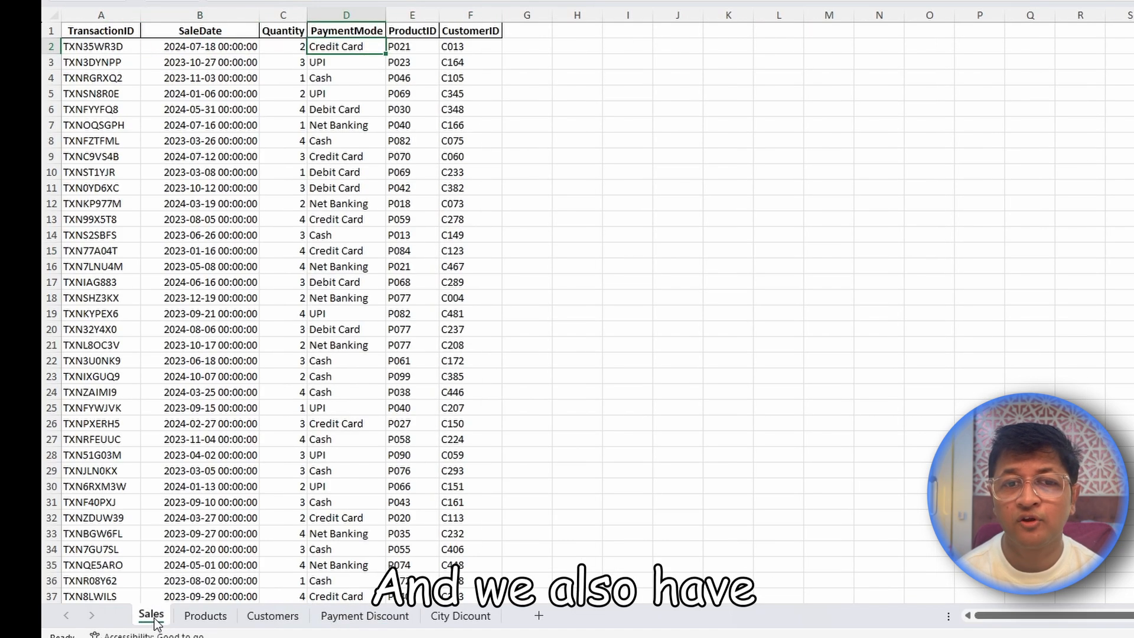
left_click(468, 45)
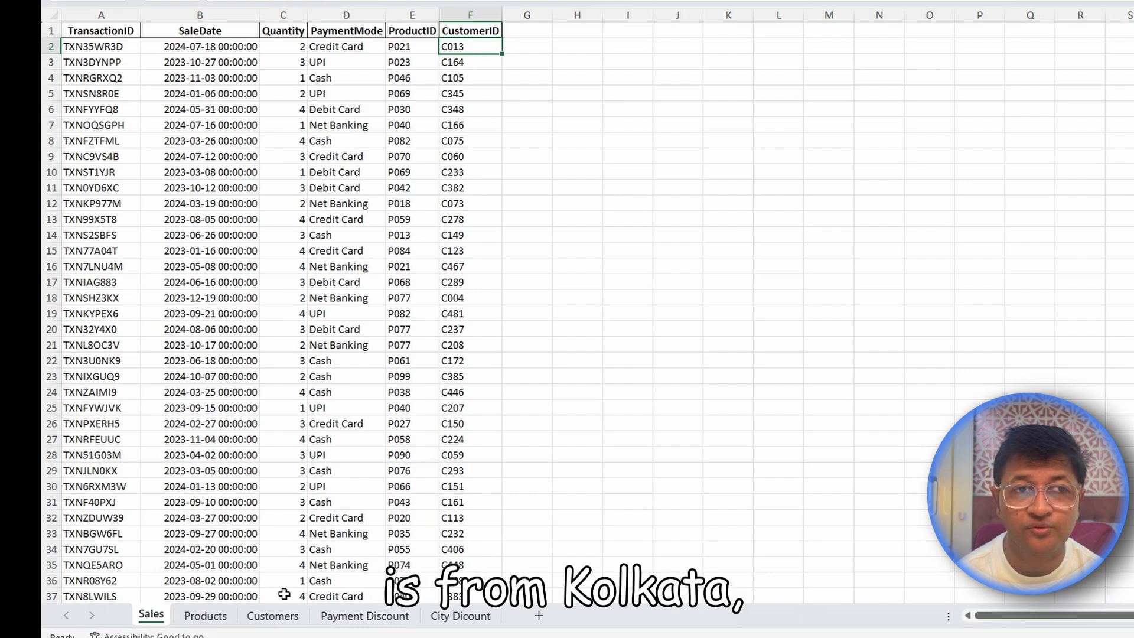
left_click(478, 616)
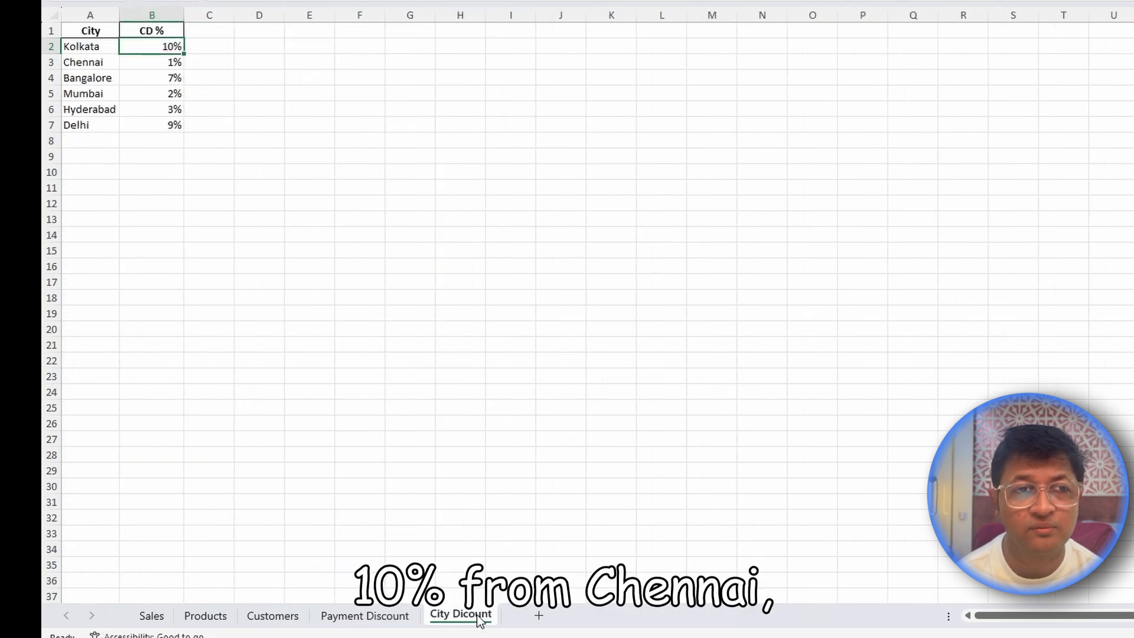
left_click(99, 109)
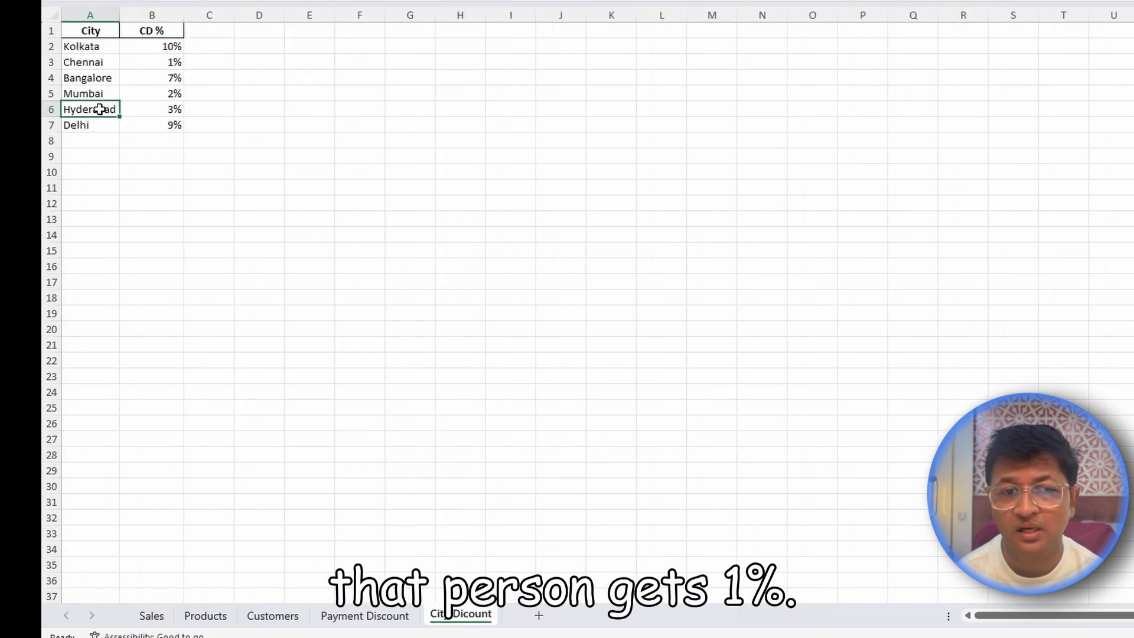
left_click(148, 108)
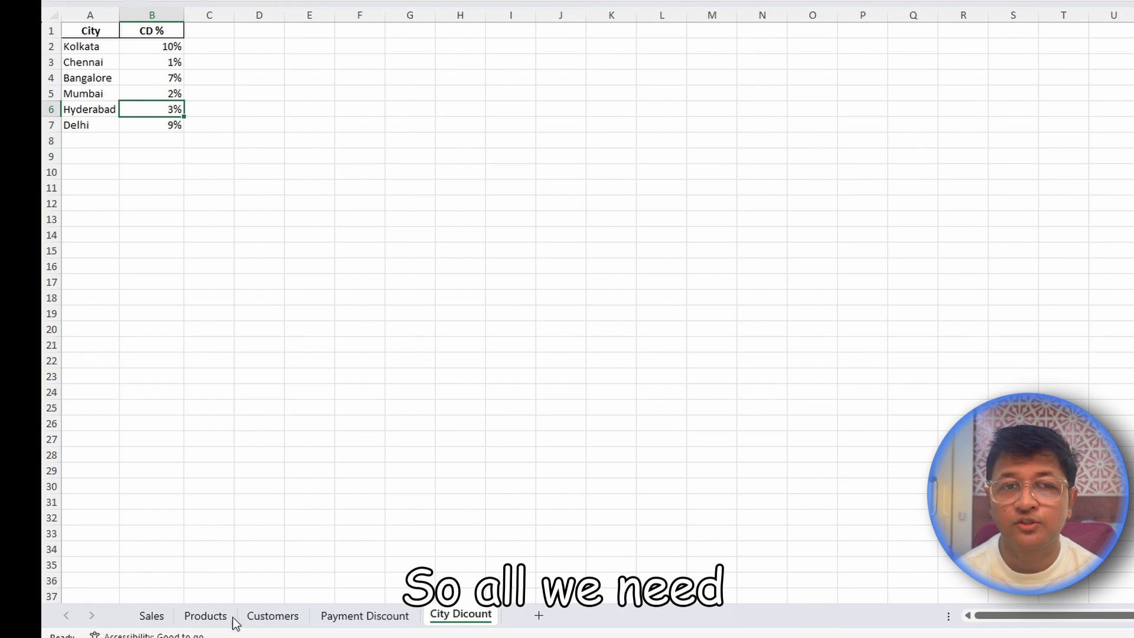
left_click(275, 617)
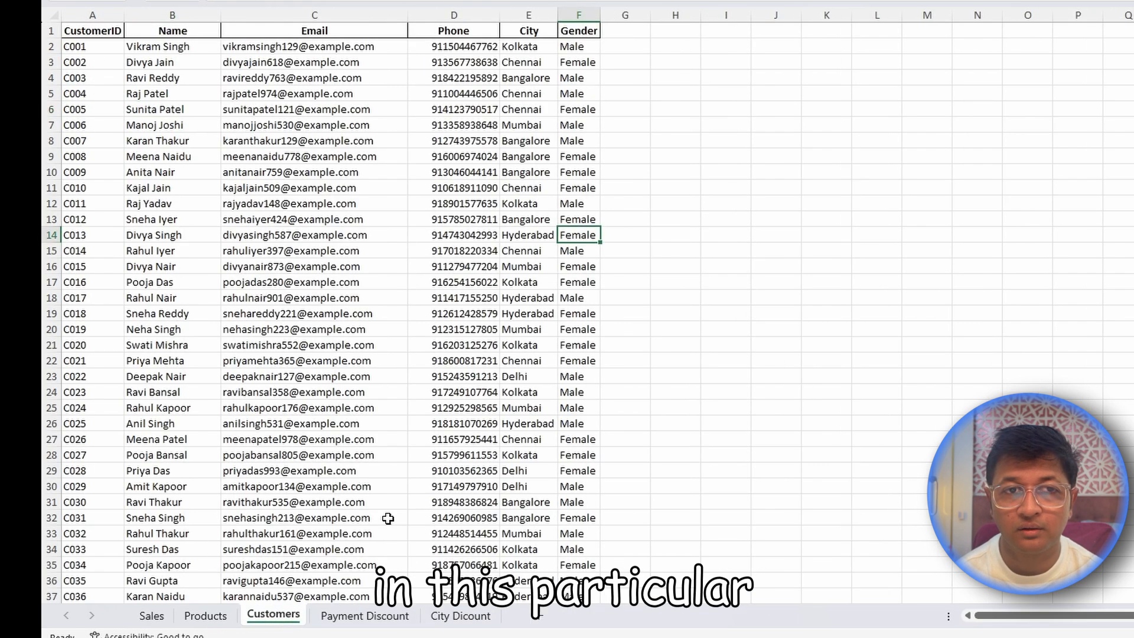
left_click(456, 618)
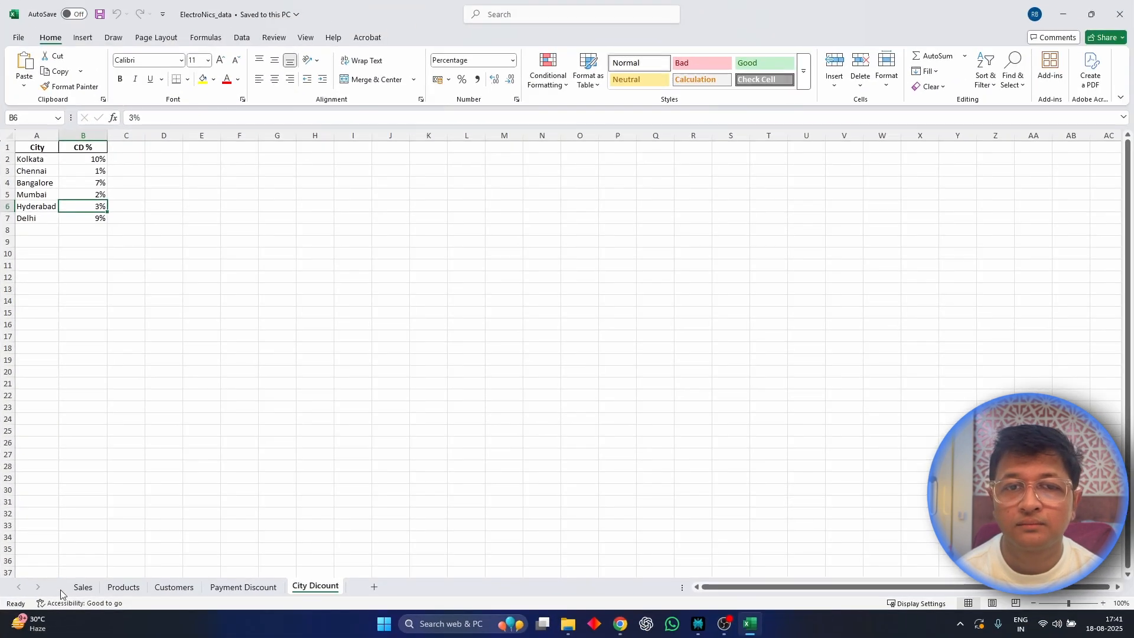
left_click(83, 587)
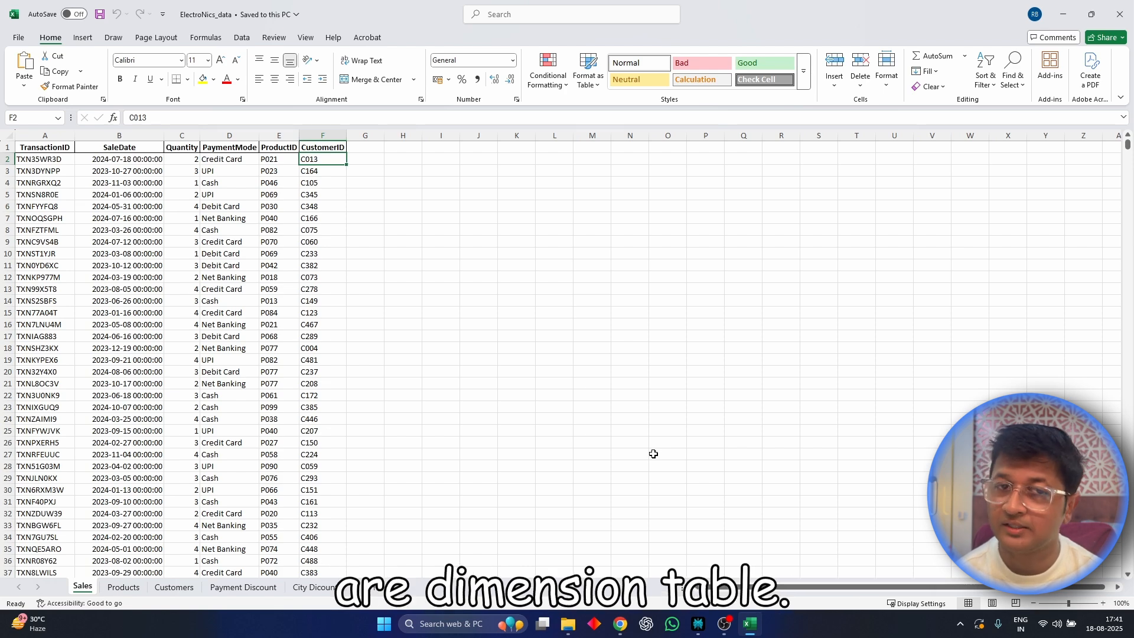
Step: Launch Power BI Desktop and start a blank report
key("super")
type("power")
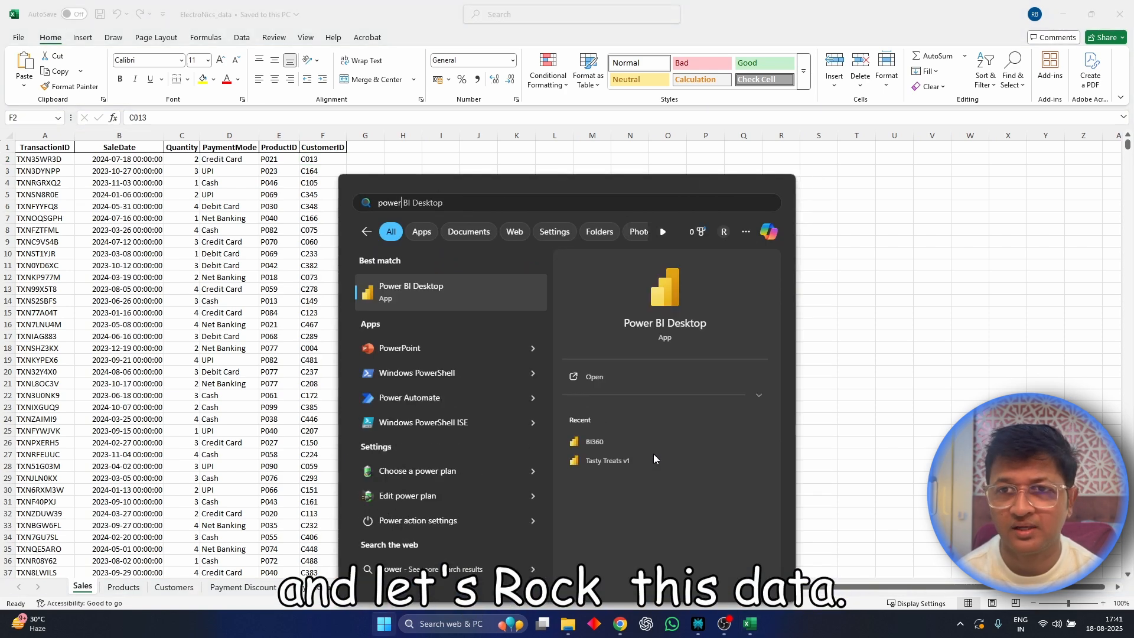
key("Return")
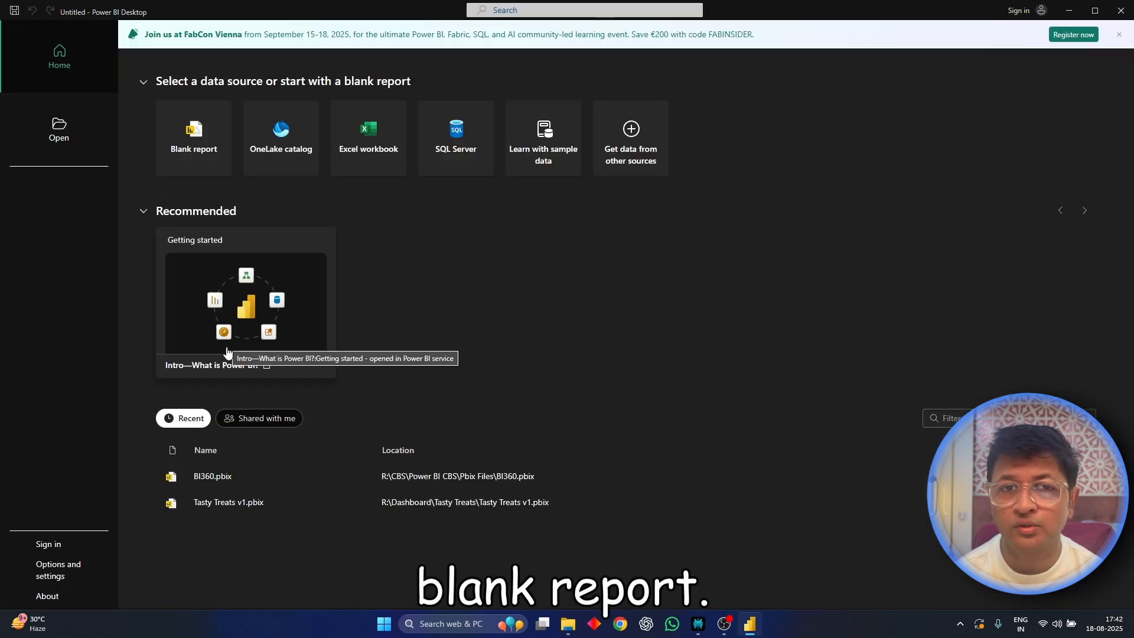
left_click(188, 152)
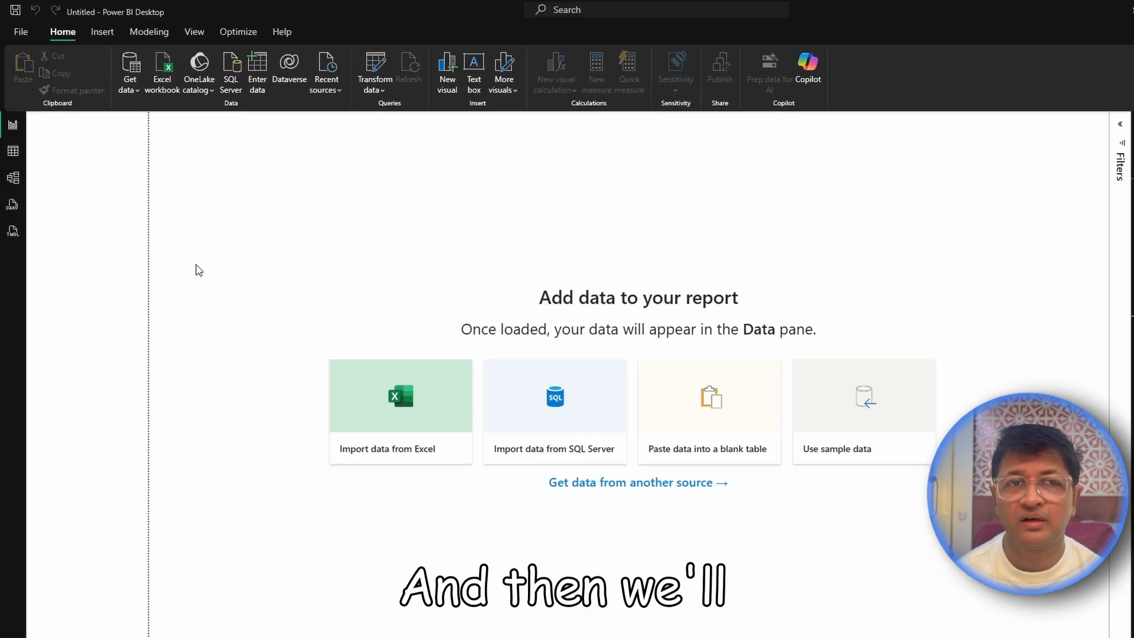
Step: Import the ElectroNics_data Excel workbook, loading the City Dicount, Customers, Payment Discount, Products and Sales sheets
left_click(171, 115)
left_click(231, 183)
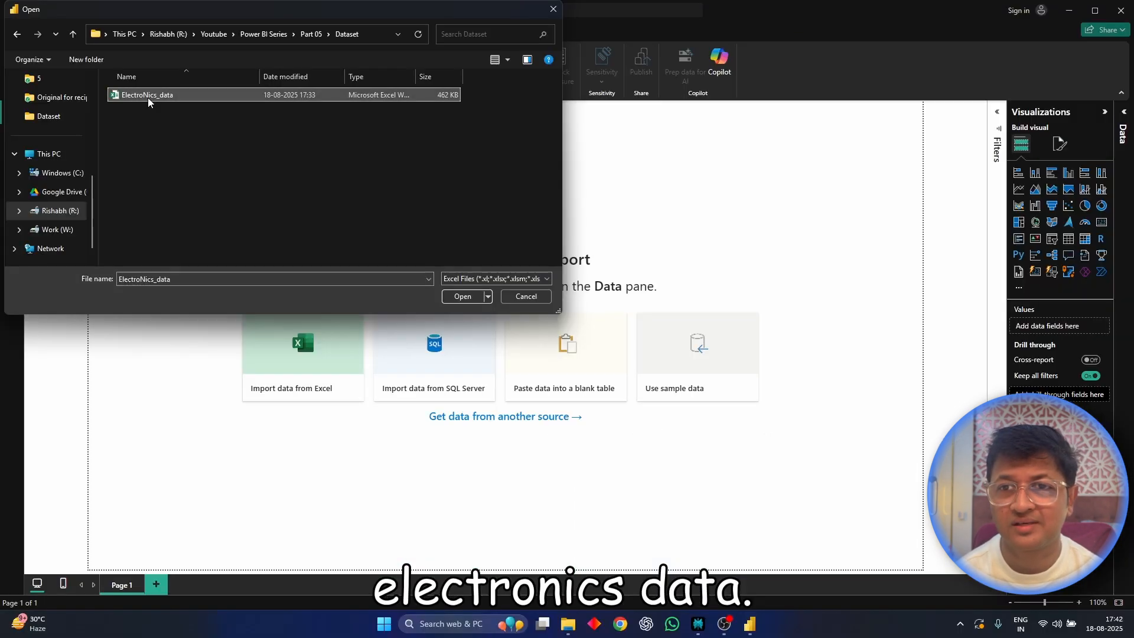
double_click(148, 98)
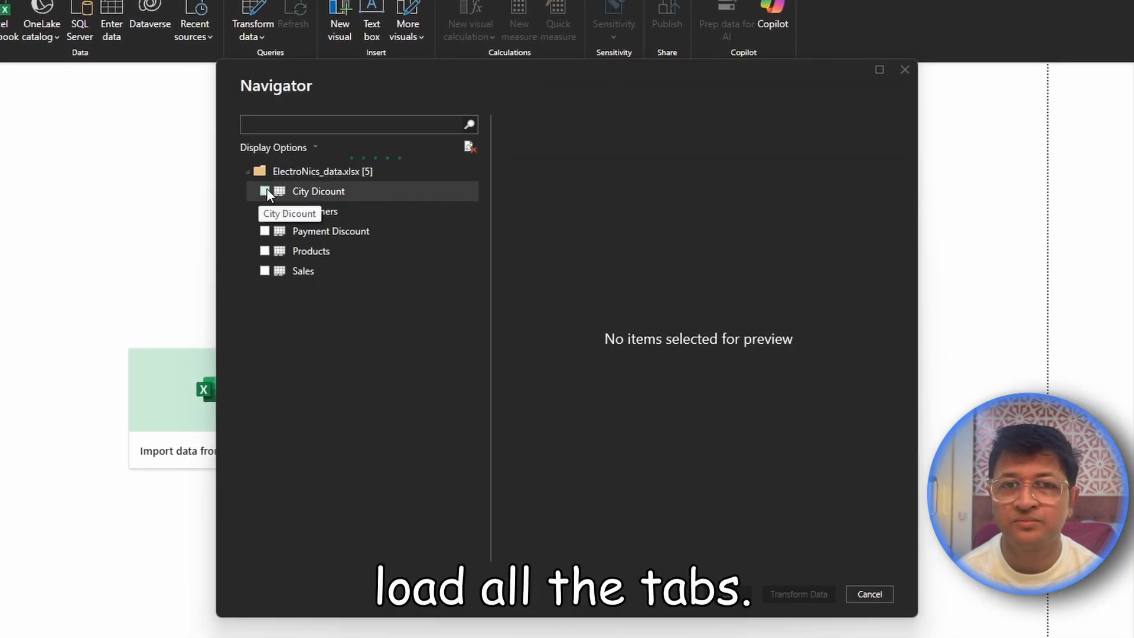
left_click(264, 190)
left_click(265, 211)
left_click(264, 231)
left_click(264, 251)
left_click(265, 270)
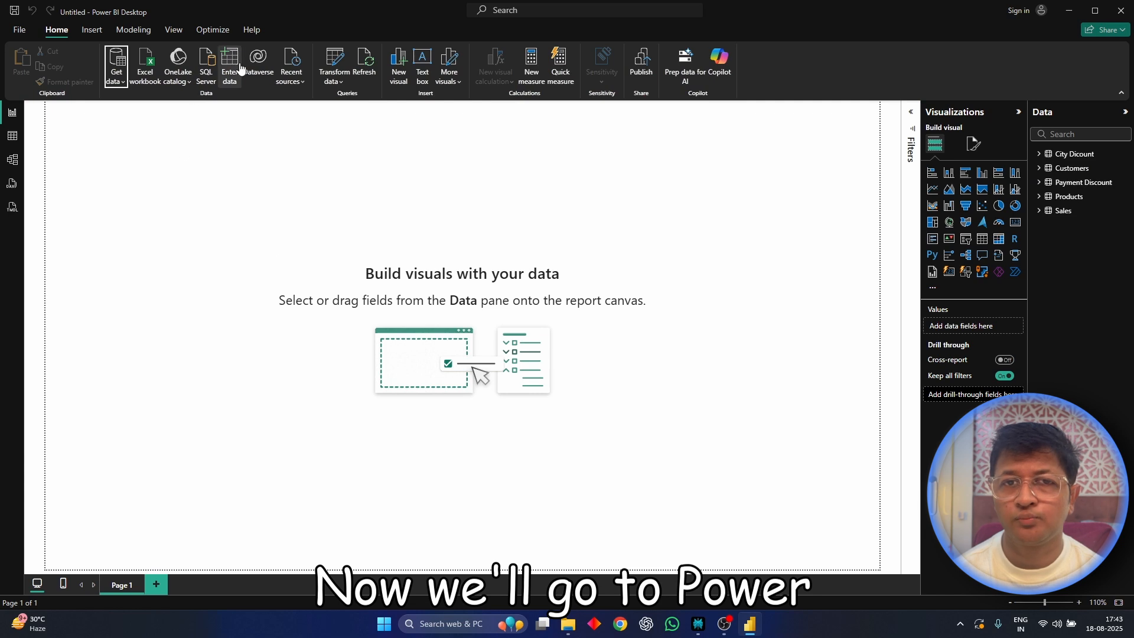
Step: Open the loaded tables in Power Query Editor and display the Source step of the City Dicount query
left_click(334, 77)
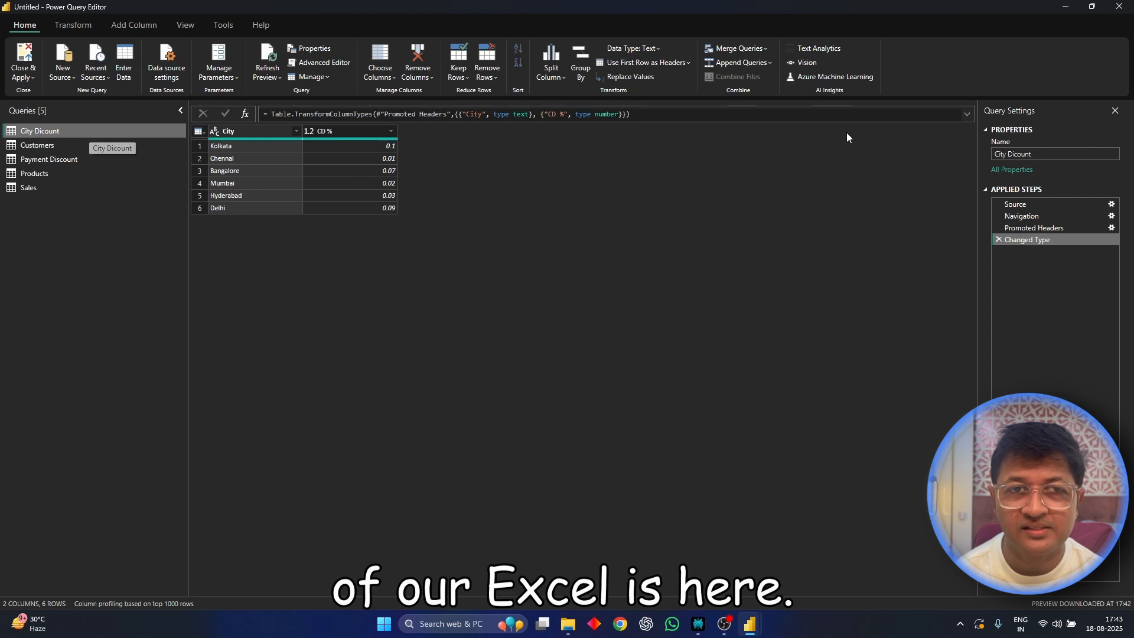
left_click(1019, 205)
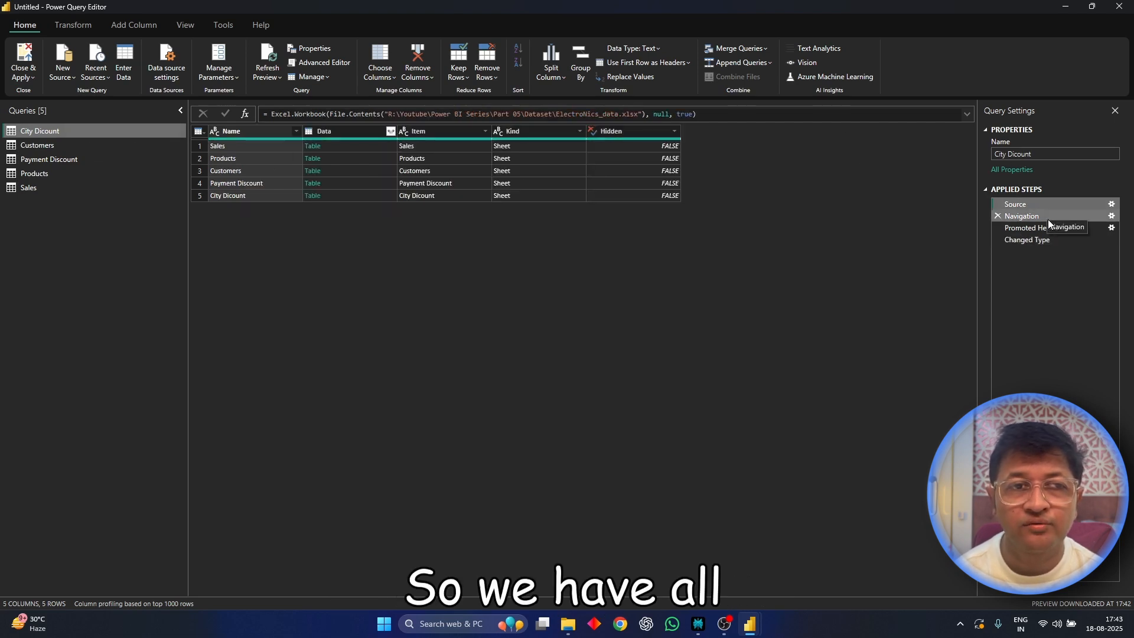
Step: Review the Navigation, Promoted Headers and Changed Type steps of the City Dicount query
left_click(1049, 218)
left_click(1049, 228)
left_click(1050, 239)
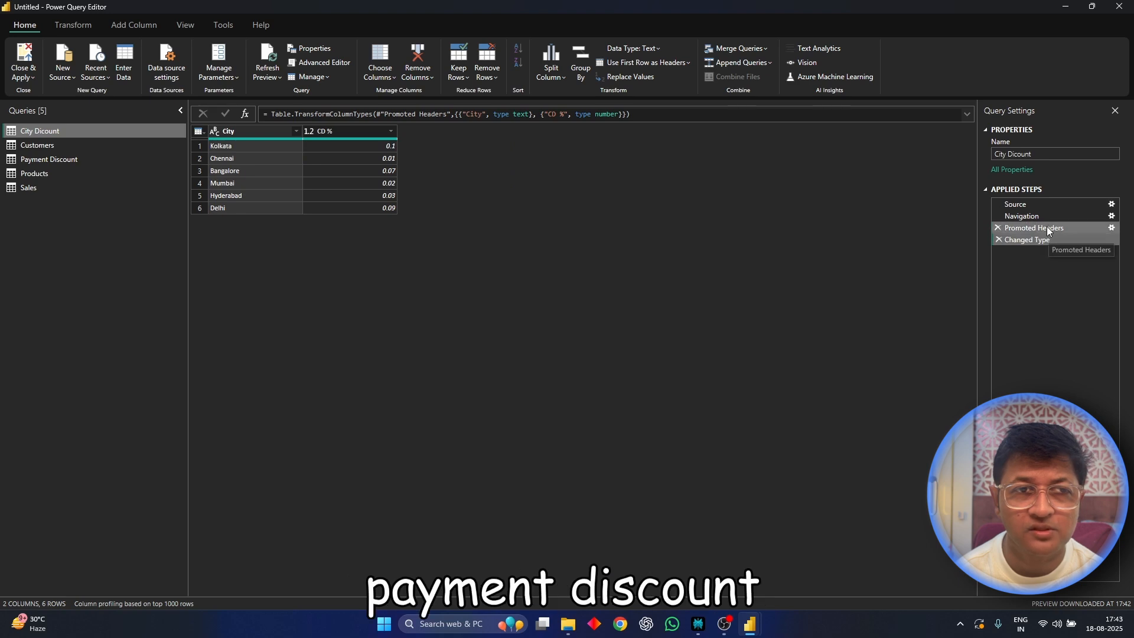
left_click(1049, 229)
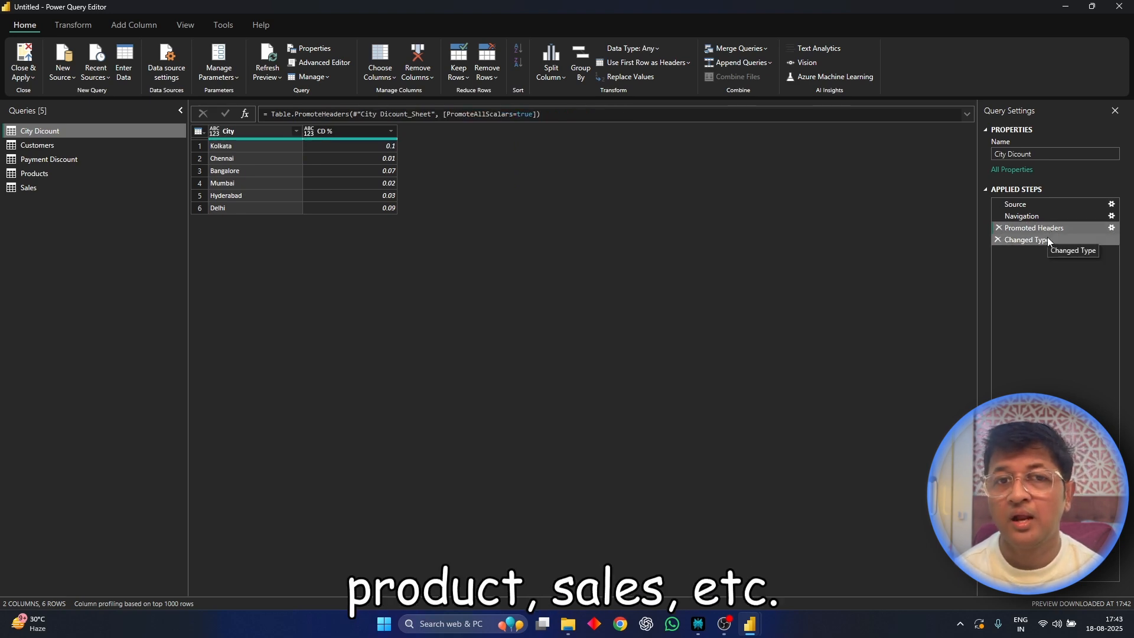
left_click(1050, 239)
Step: Change the City Dicount query's CD % column to the Percentage type, replacing the current type conversion
left_click(309, 131)
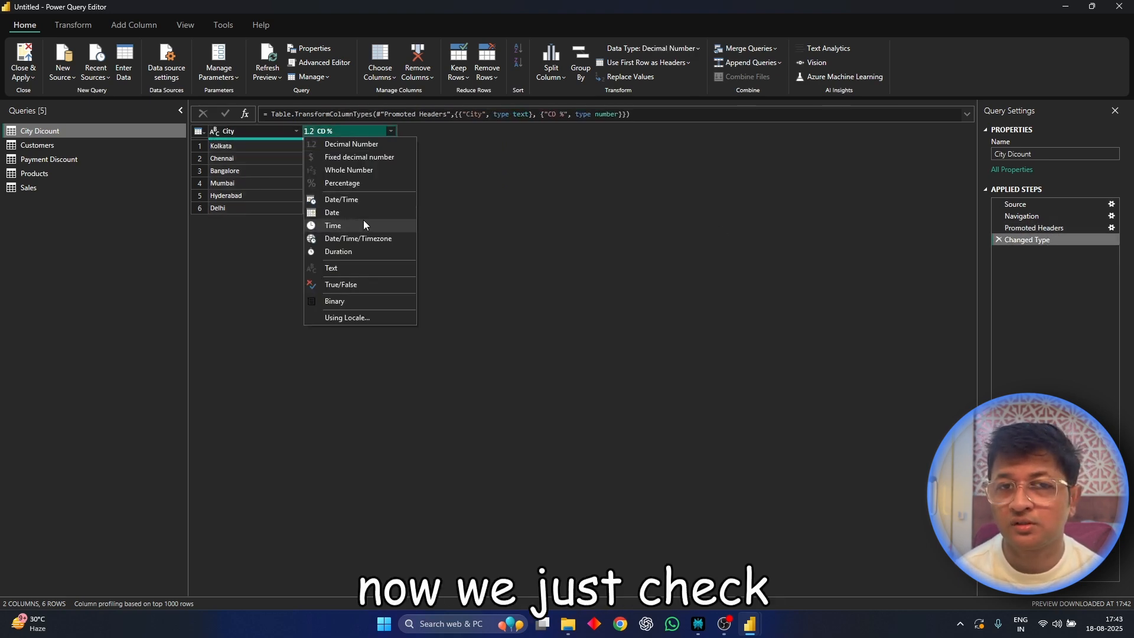
left_click(365, 183)
left_click(599, 336)
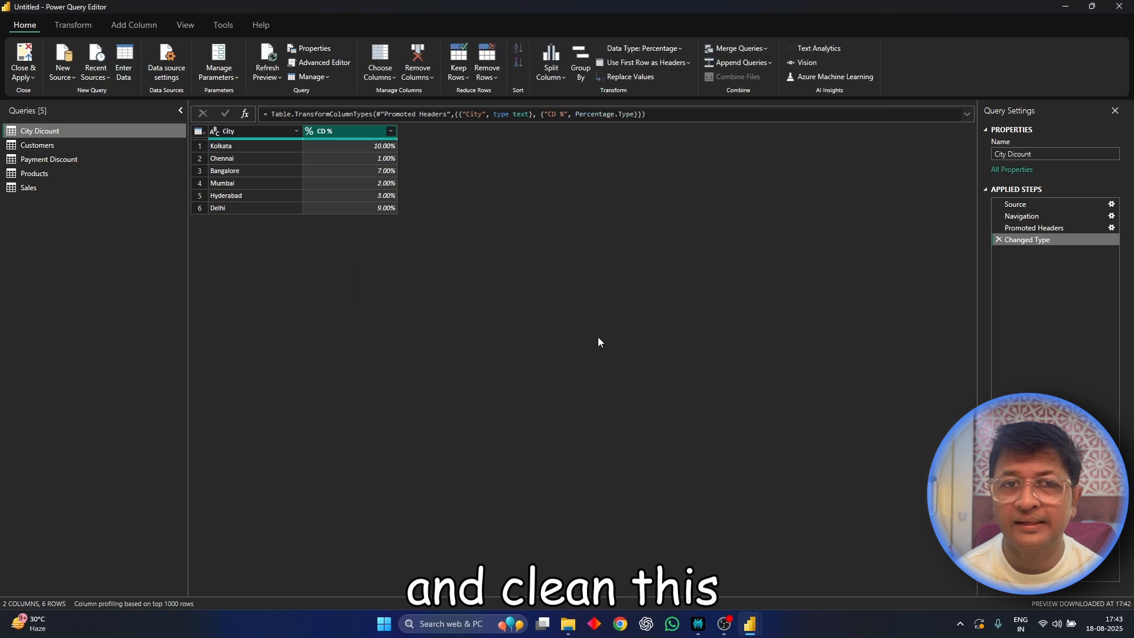
Step: Show the Customers query and widen its Phone column slightly
left_click(114, 150)
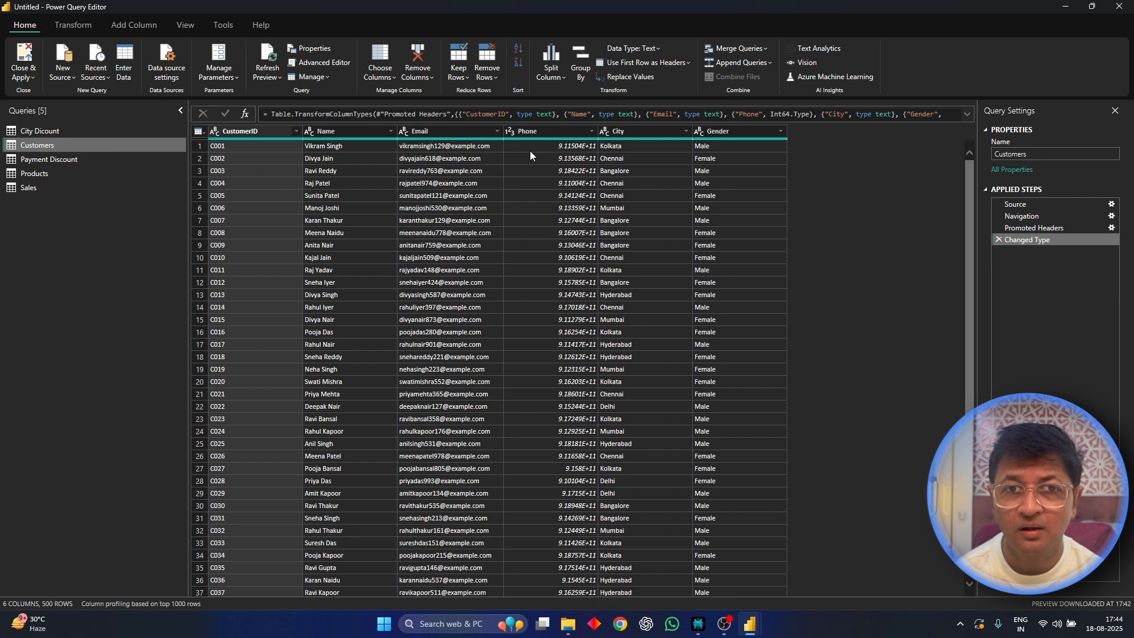
left_click_drag(599, 132, 616, 132)
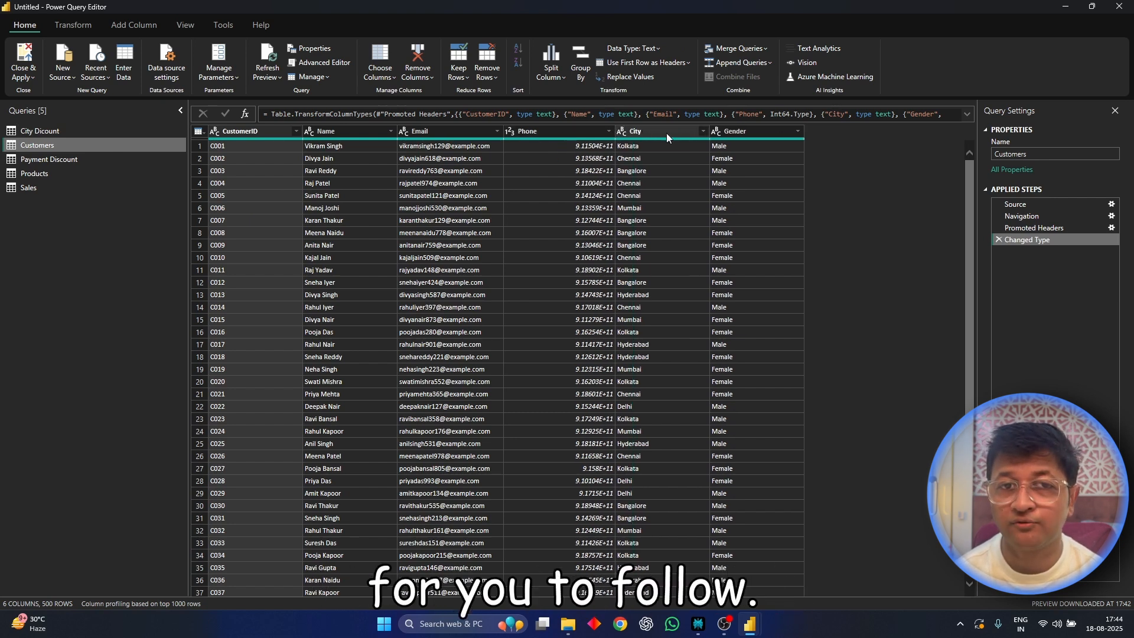
Step: Change the PD% column of the Payment Discount query to the Percentage type, replacing the current conversion
left_click(154, 163)
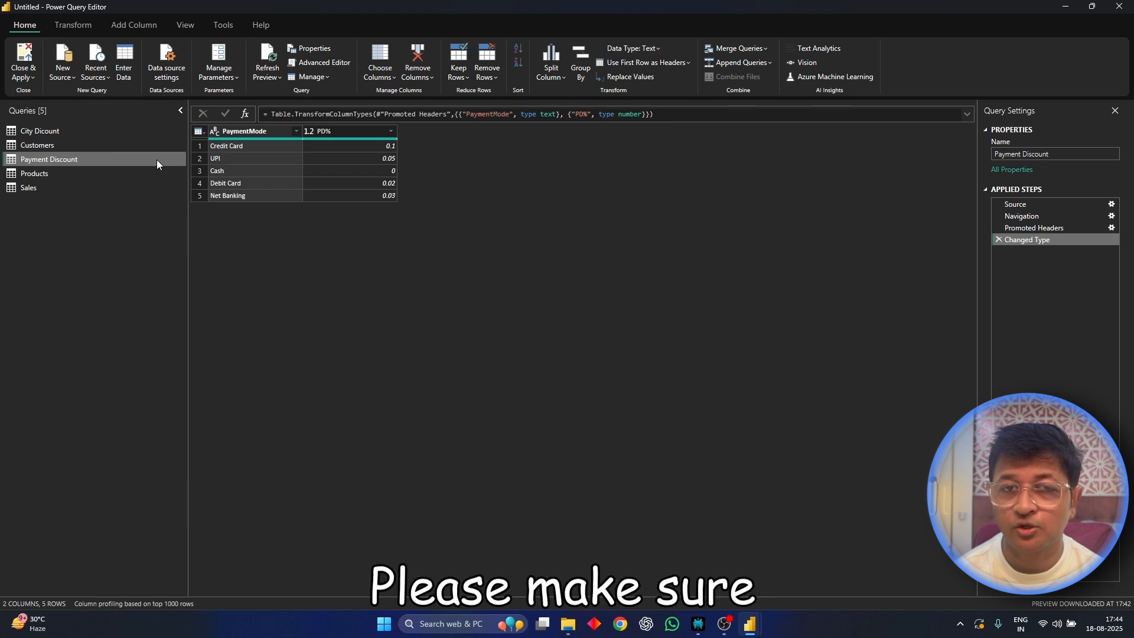
left_click(312, 131)
left_click(369, 179)
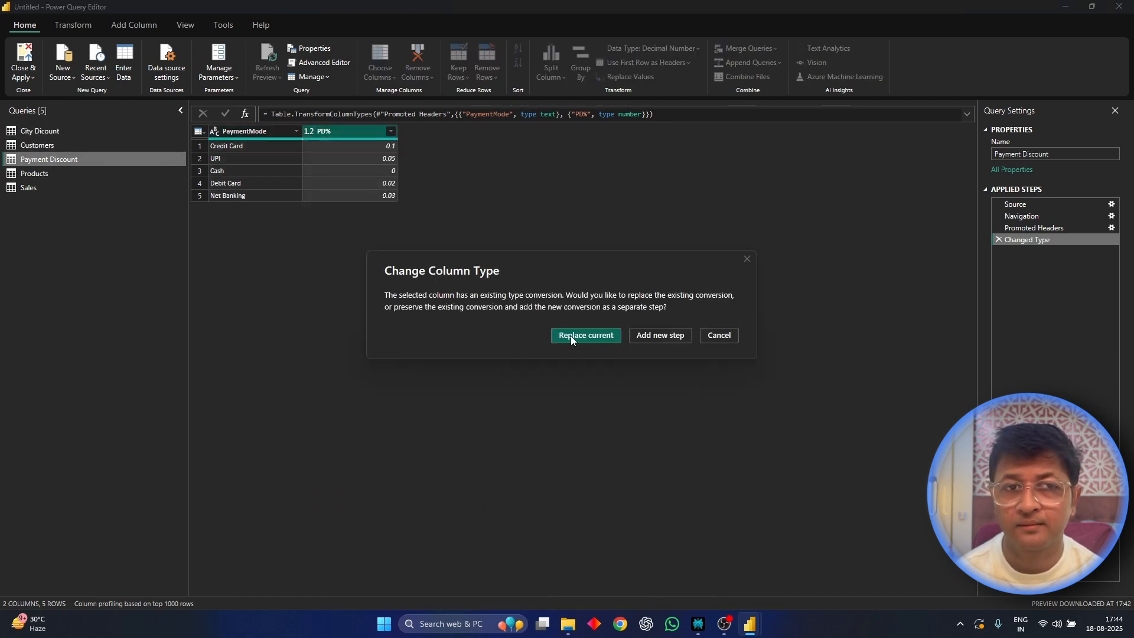
left_click(571, 336)
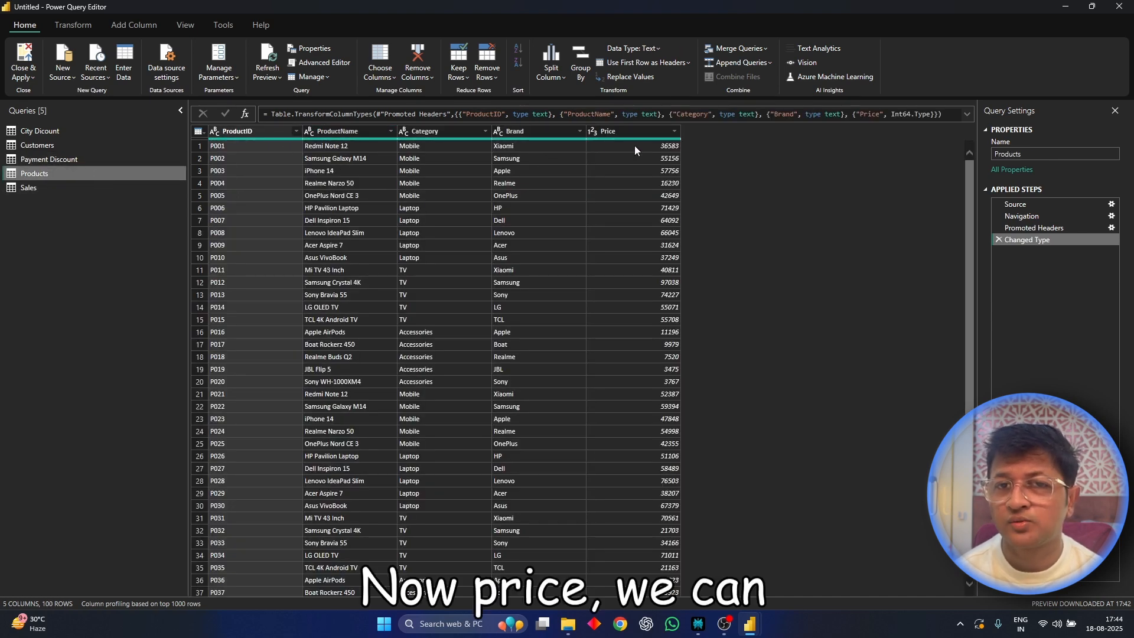
Step: Change the Price column of the Products query to Fixed decimal number, replacing the current conversion
left_click(594, 132)
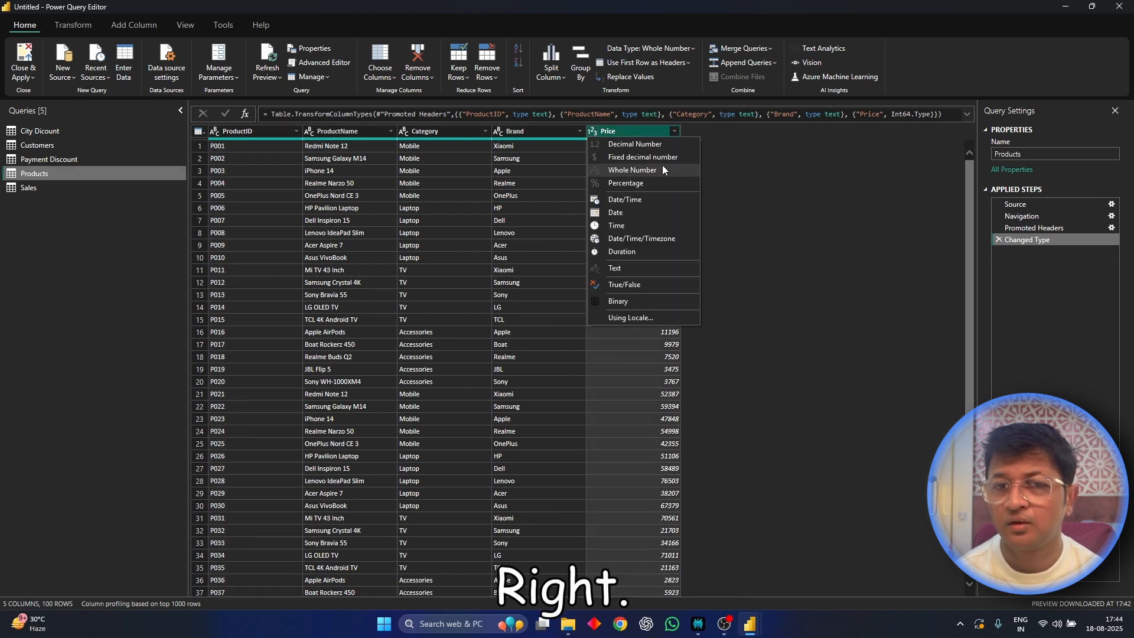
left_click(677, 157)
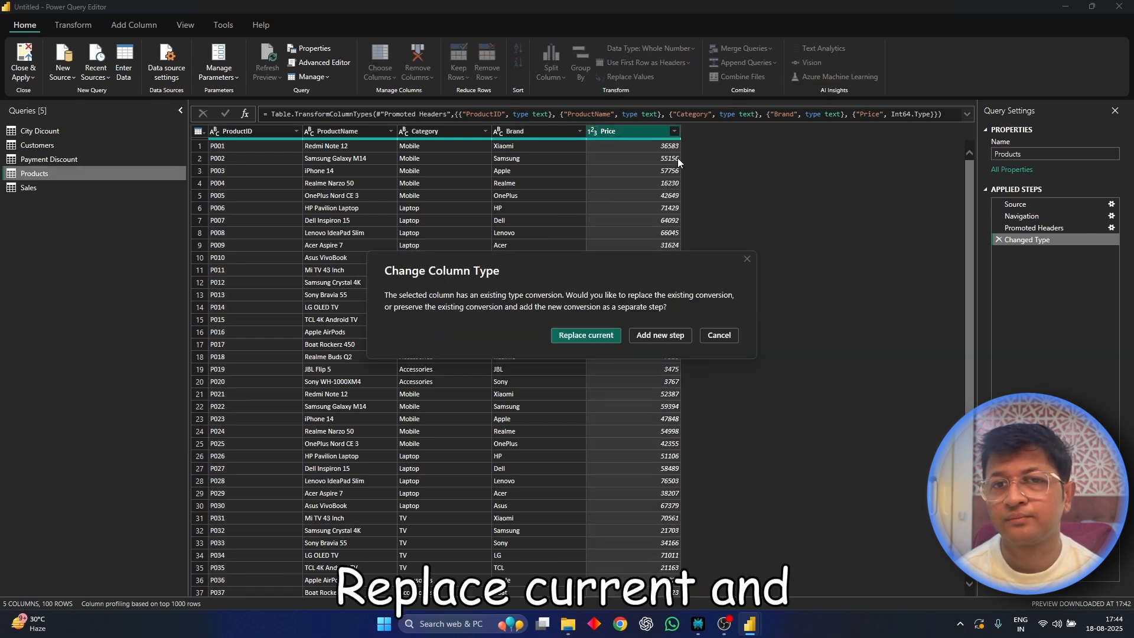
left_click(578, 337)
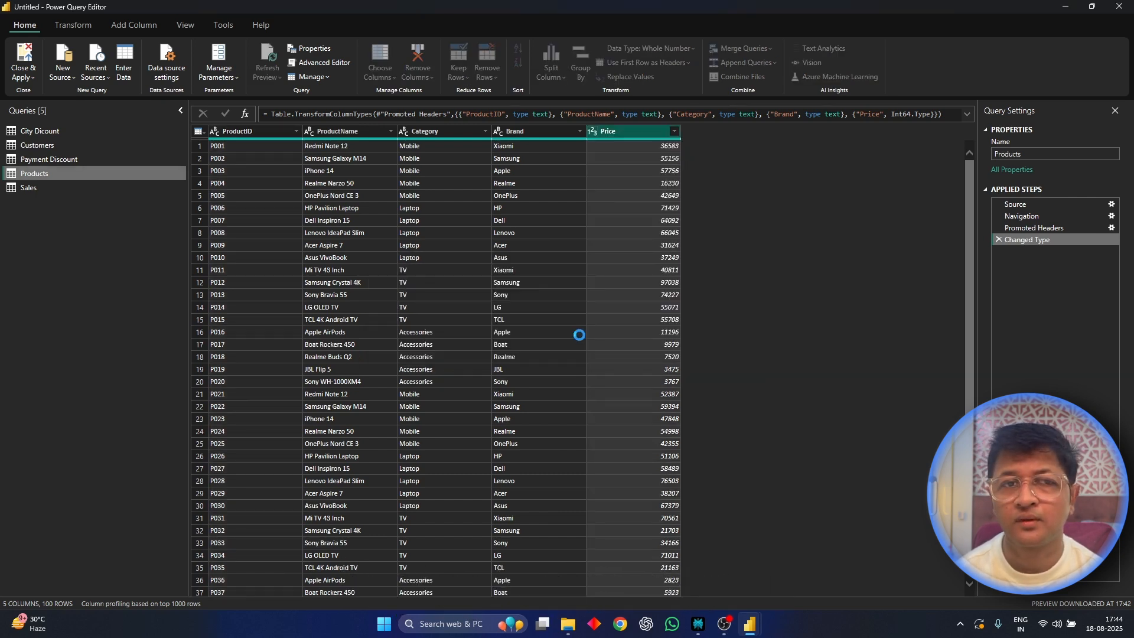
Step: Look over the Sales query's columns and data types, then return to the City Dicount query
left_click(43, 185)
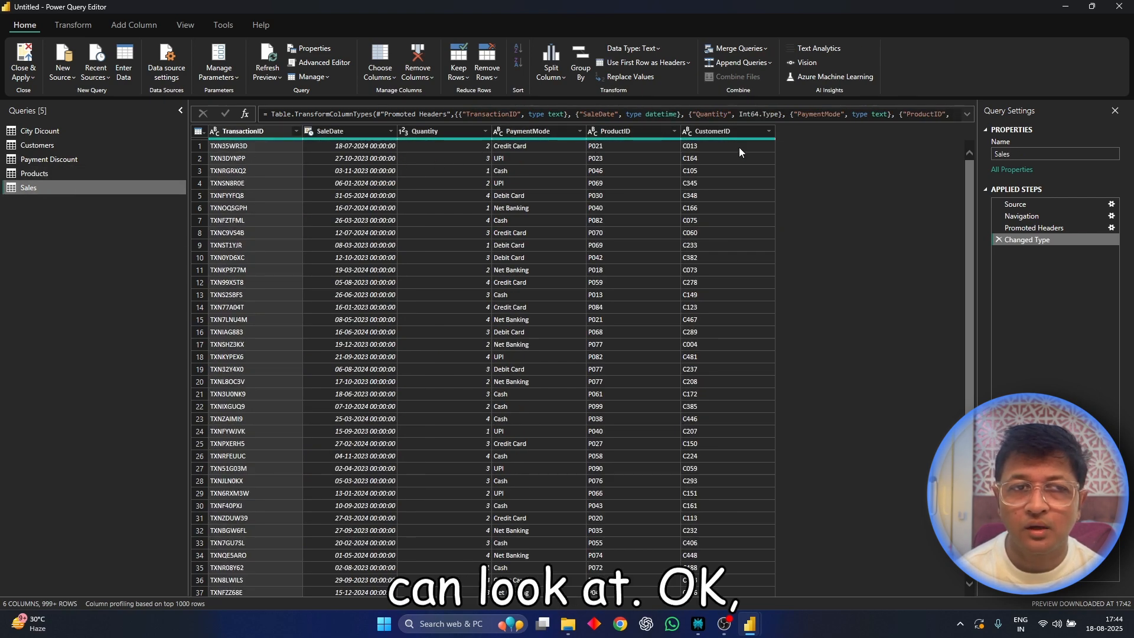
left_click(57, 132)
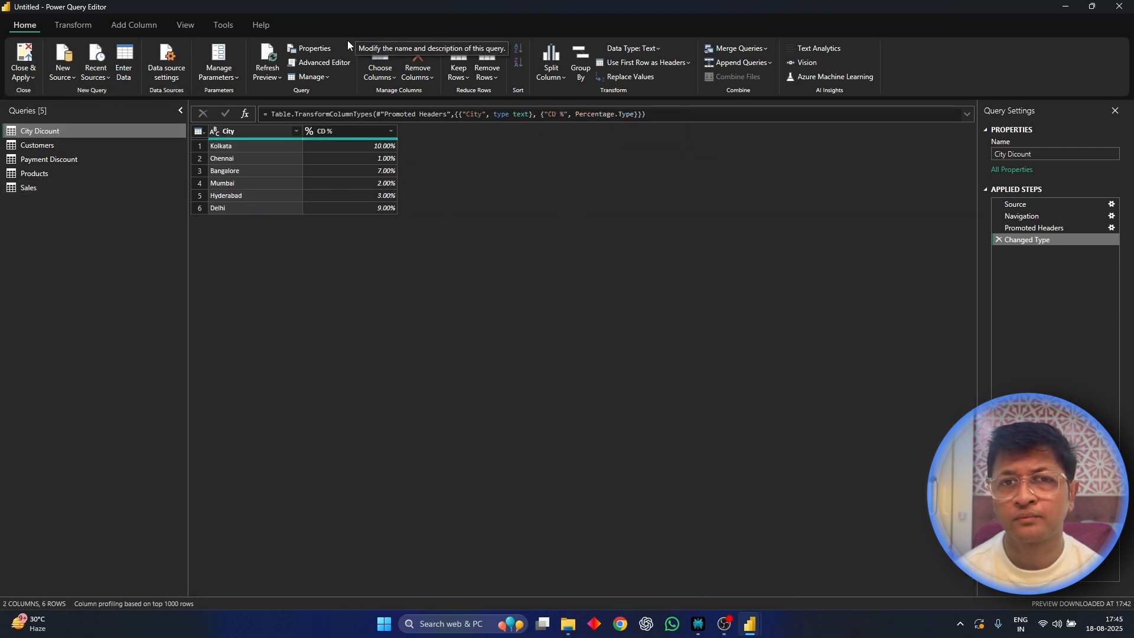
right_click(75, 219)
mouse_move(112, 245)
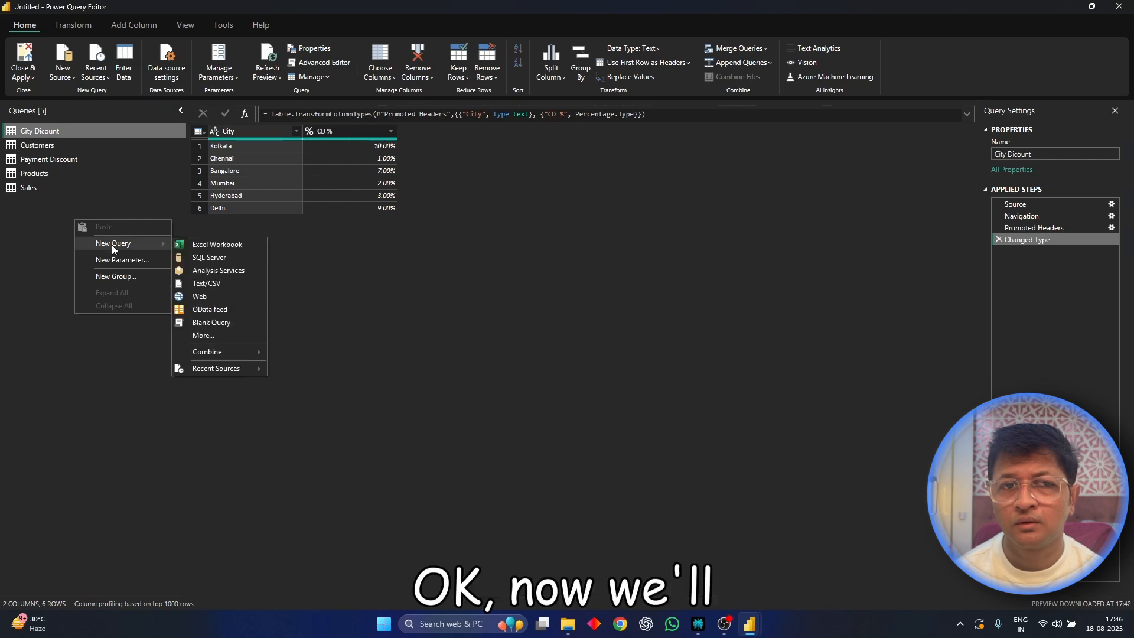
left_click(34, 207)
Step: Change the SaleDate column of the Sales query to the Date type, replacing the current conversion
left_click(28, 187)
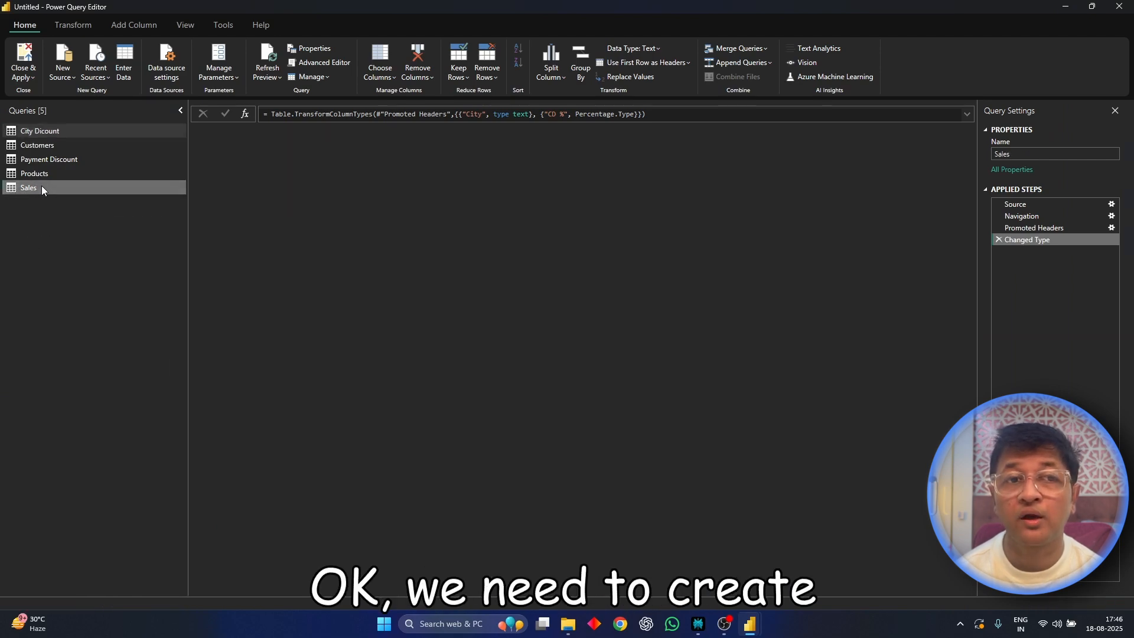
left_click(310, 132)
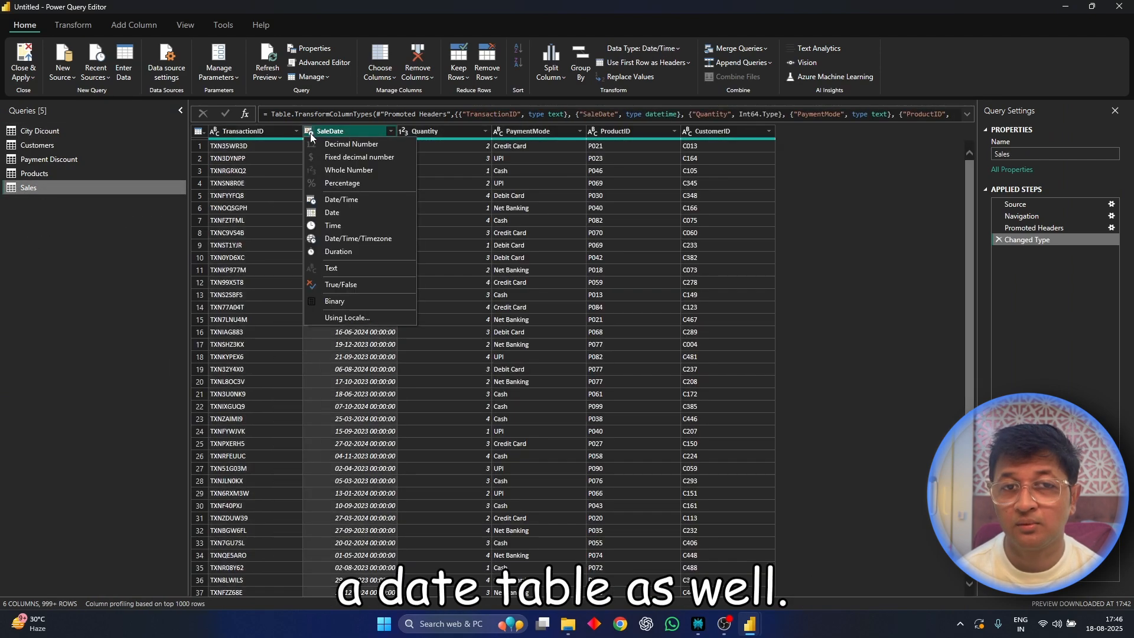
left_click(390, 213)
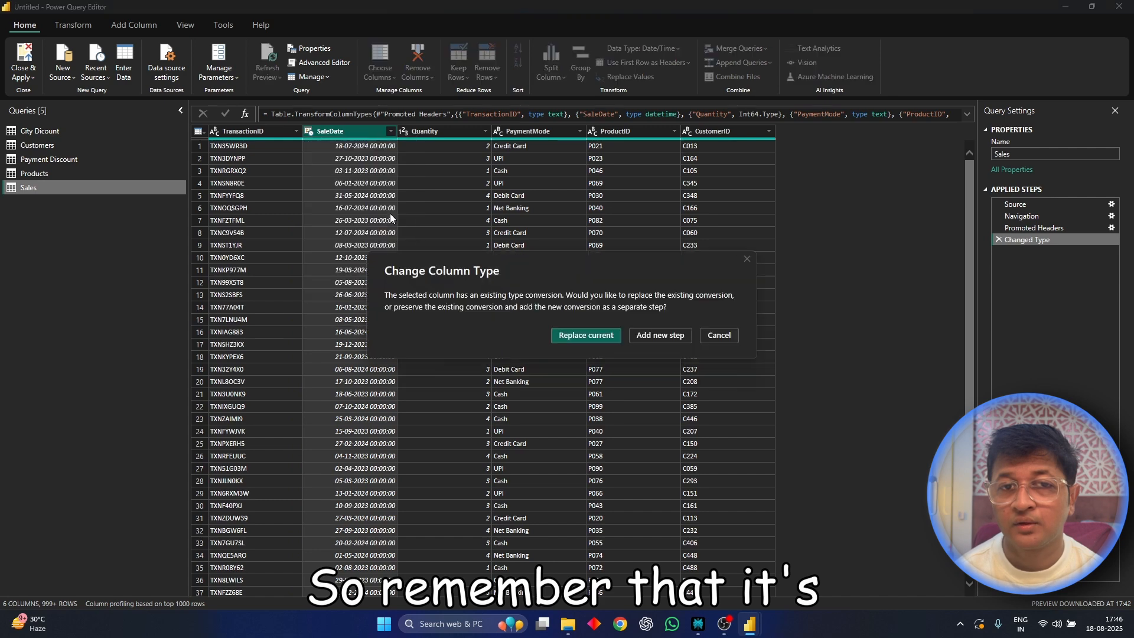
left_click(591, 339)
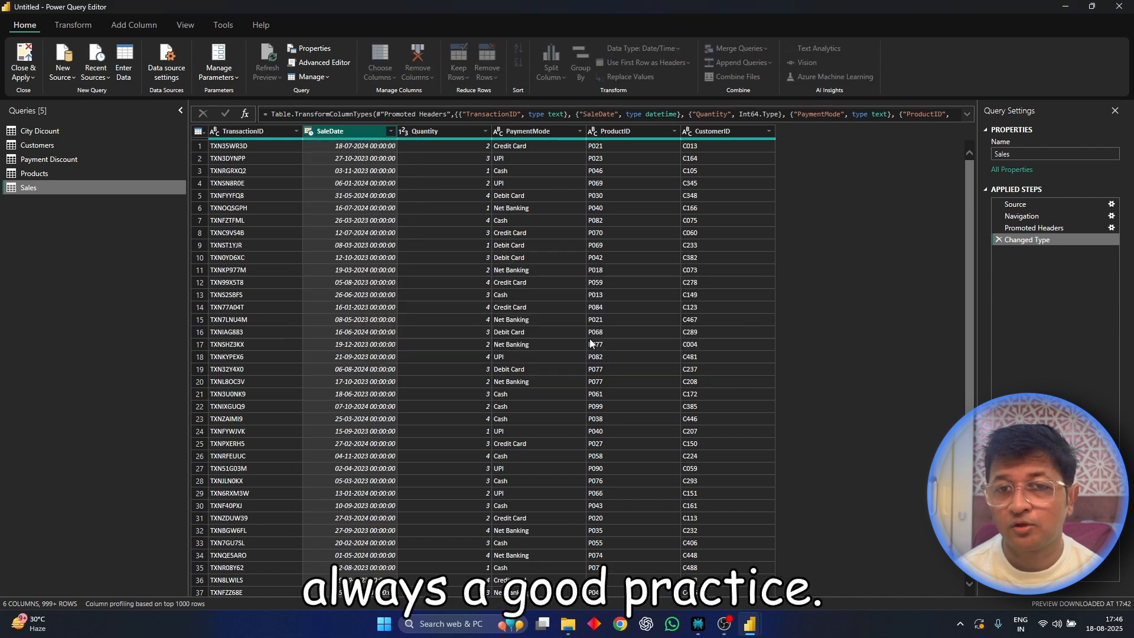
Step: Check the earliest and latest SaleDate values in the fully loaded filter list, leaving the column unfiltered
left_click(391, 132)
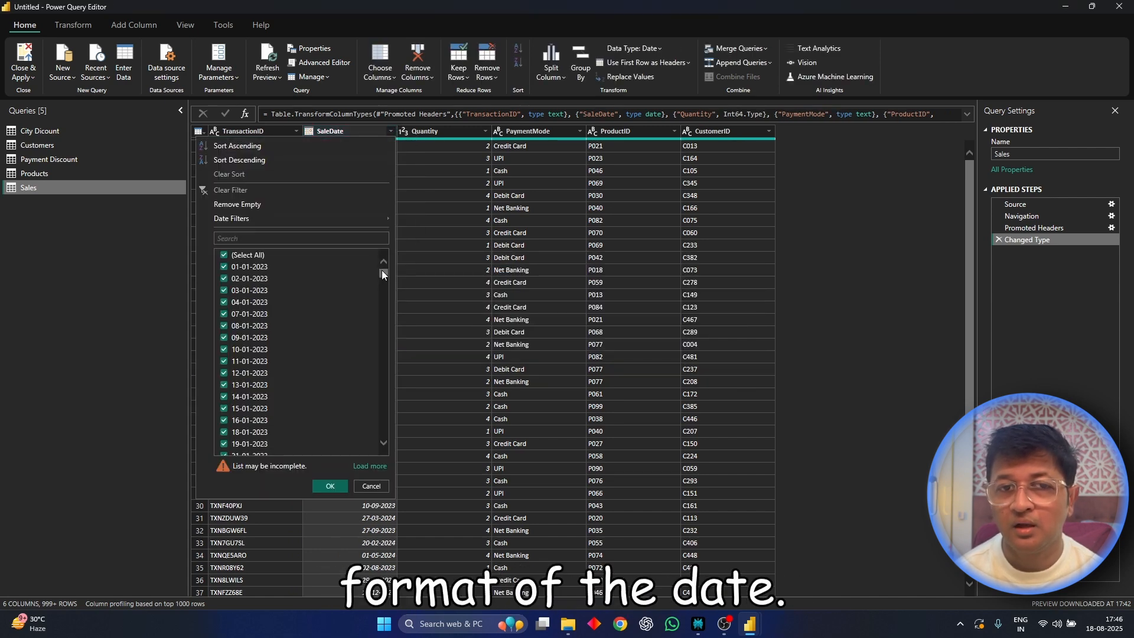
left_click_drag(384, 273, 364, 486)
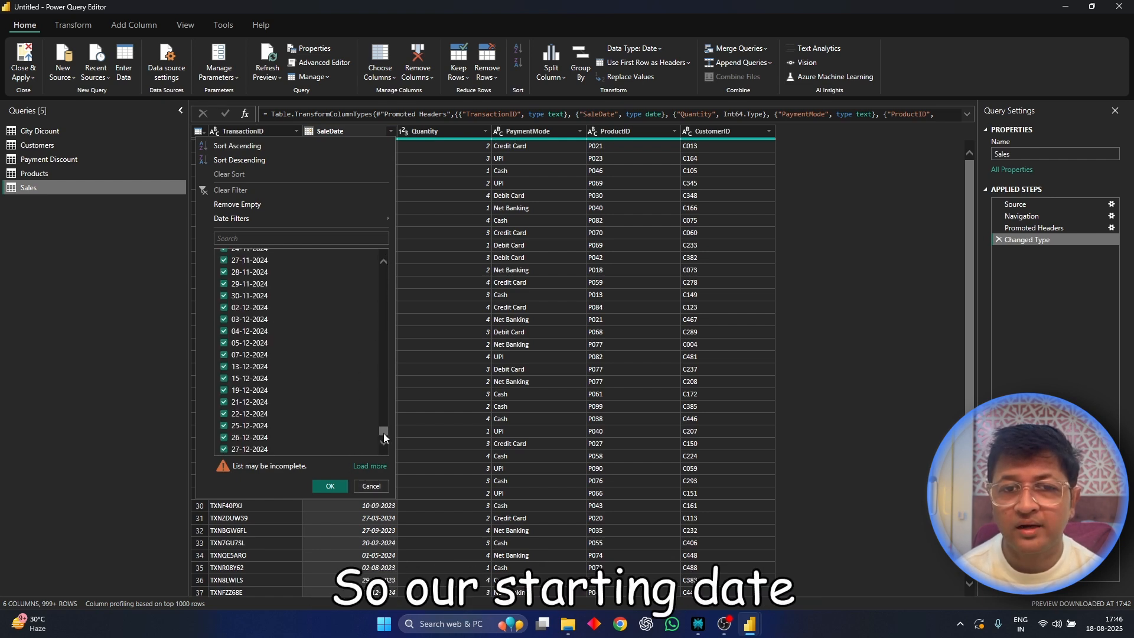
left_click_drag(384, 431, 379, 492)
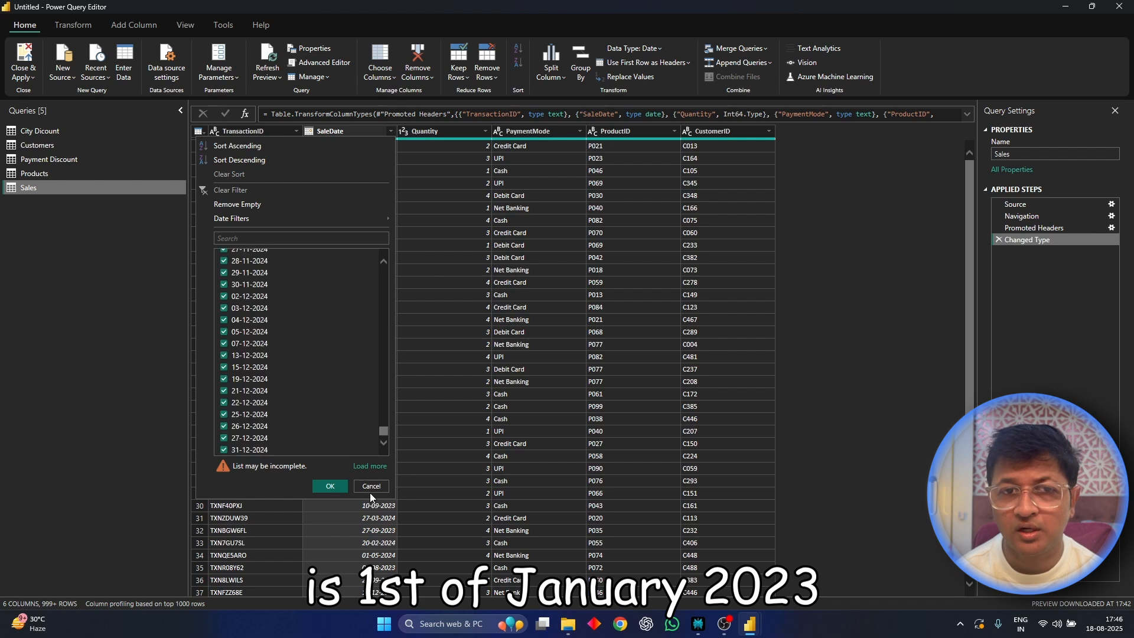
left_click(371, 466)
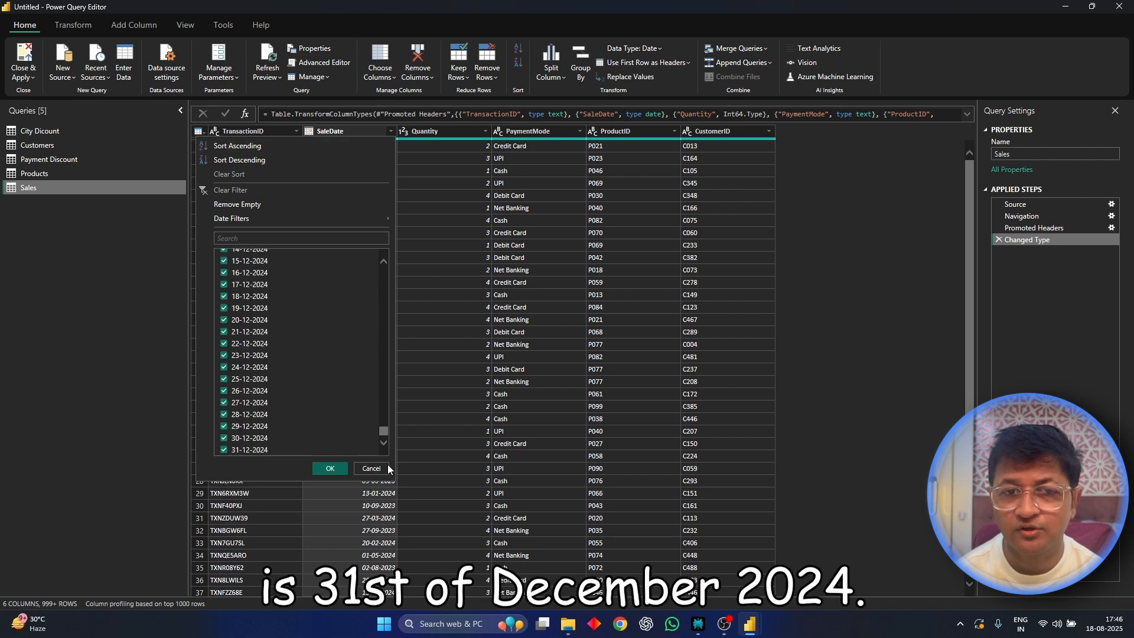
left_click(371, 469)
Step: Create a blank query with the formula {Number.From(#date(2017,1,1))..Number.From(#date(2022,12,31))}
right_click(104, 239)
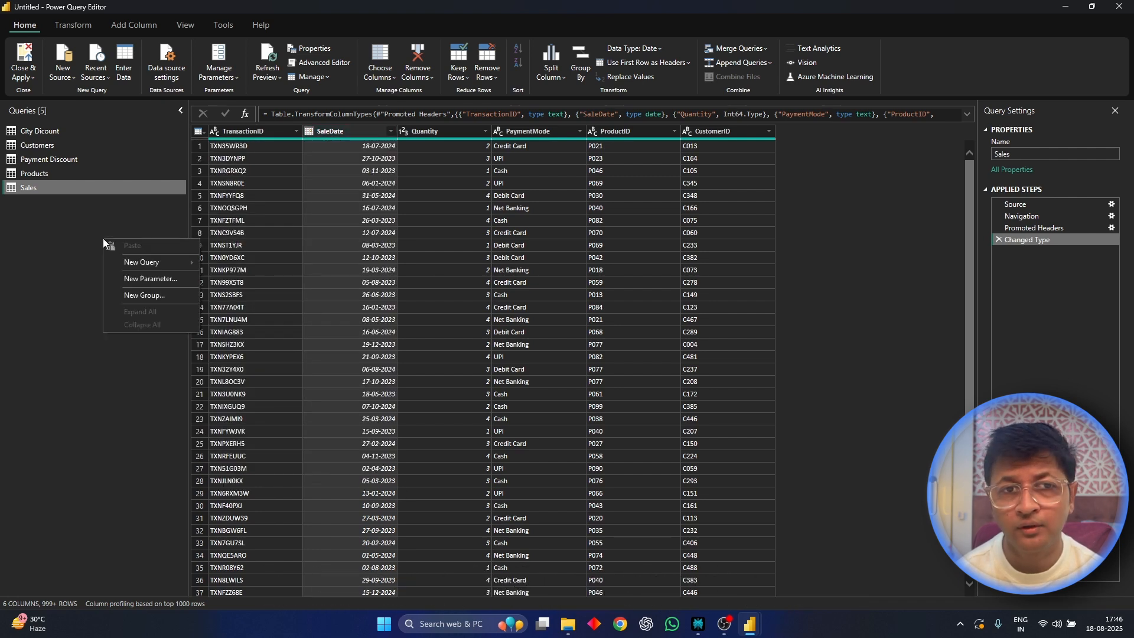
mouse_move(150, 262)
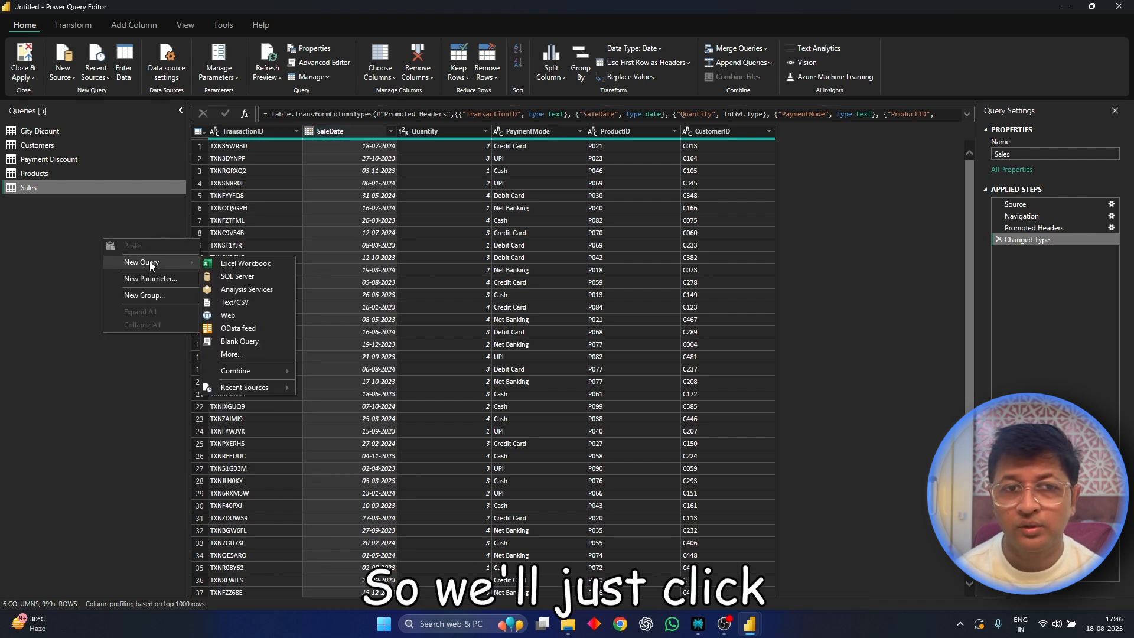
left_click(254, 341)
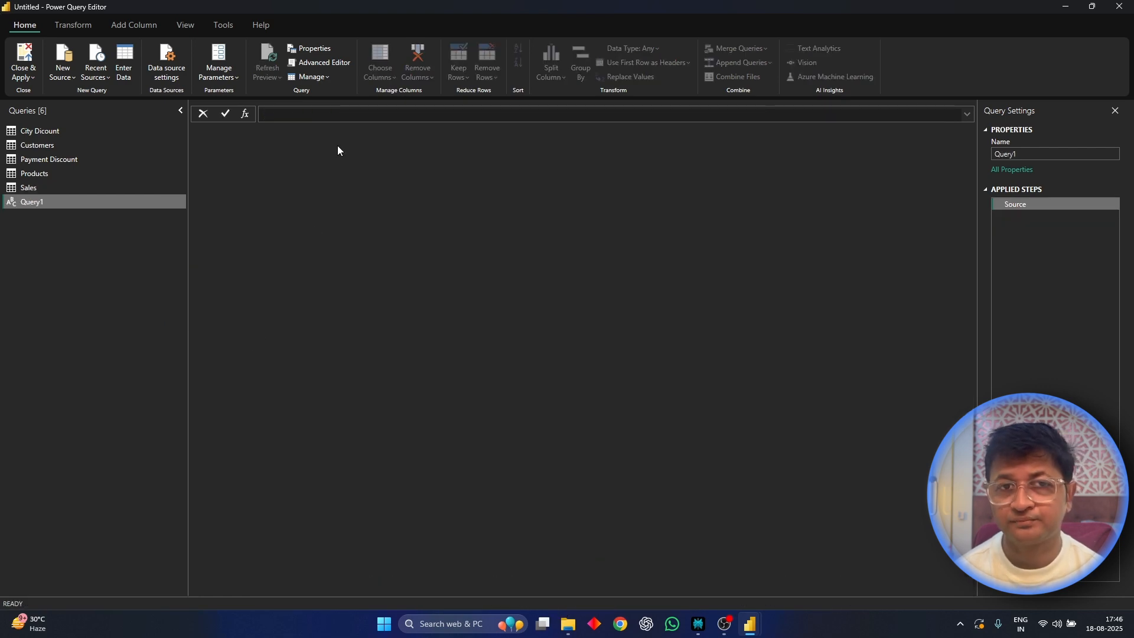
type("{Number.From(#date(2017,1,1))..Number.From(#date(2022,12,31))}")
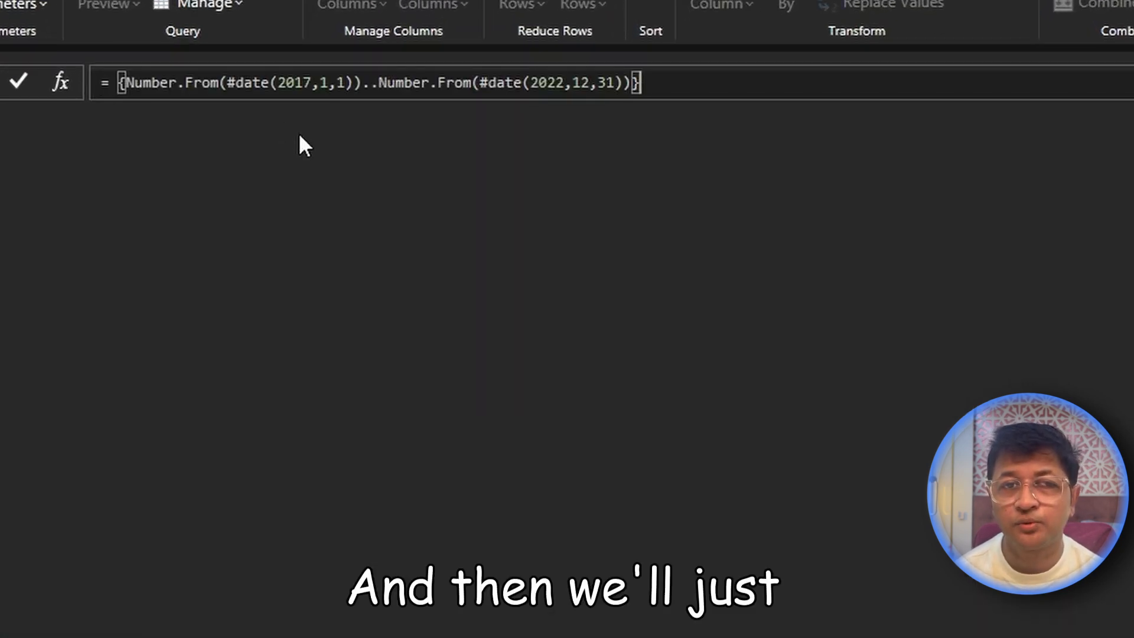
Step: Set the formula's start year to 2013 and its end year to 2024, and generate the list
left_click(304, 83)
key("shift+Right")
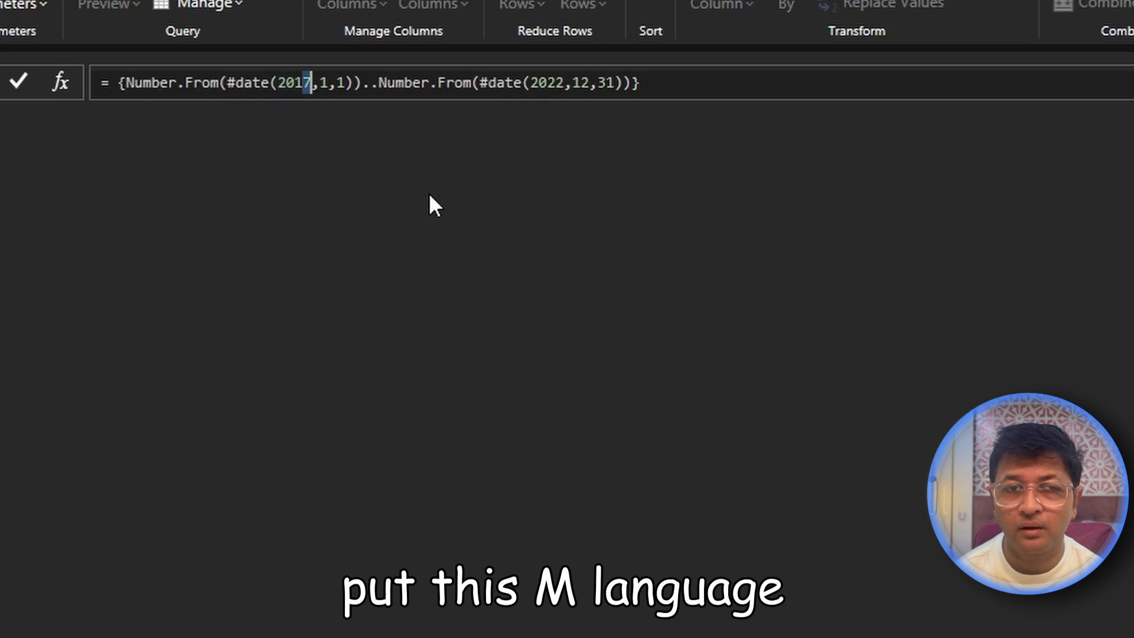
type("3")
key("Right")
key("Right")
key("Right")
key("Right")
key("Right")
key("Right")
key("Right")
key("Right")
key("Right")
key("Right")
key("Right")
key("Right")
key("Right")
key("Right")
key("Right")
key("Right")
key("Right")
key("Right")
key("Right")
key("Right")
key("Right")
key("Right")
key("Right")
key("Right")
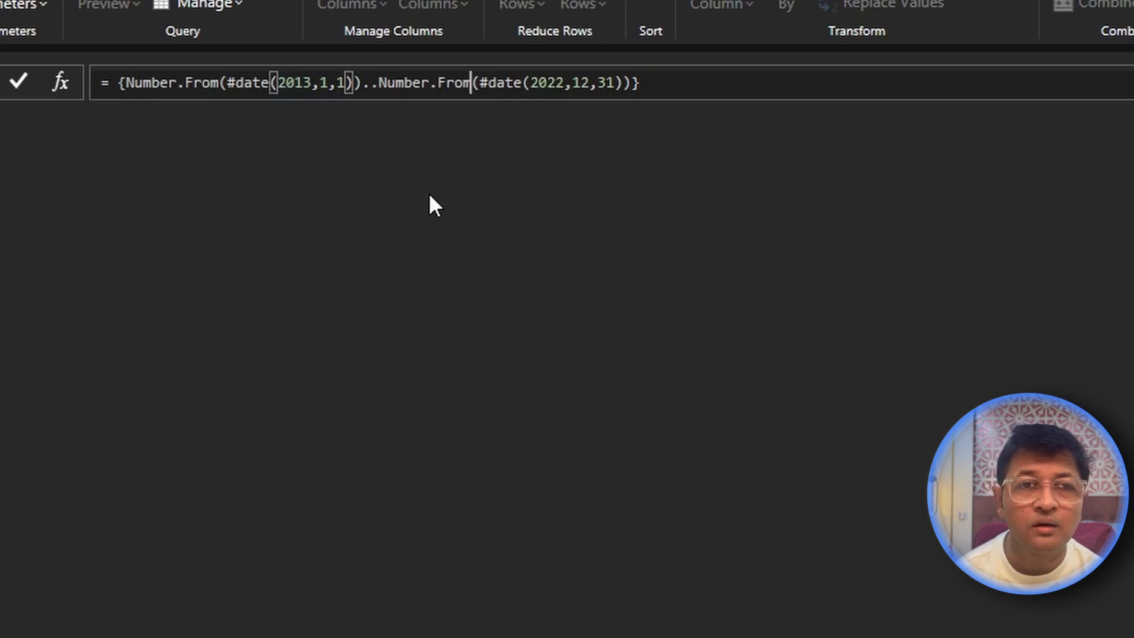
key("Right")
key("Right")
key("Right")
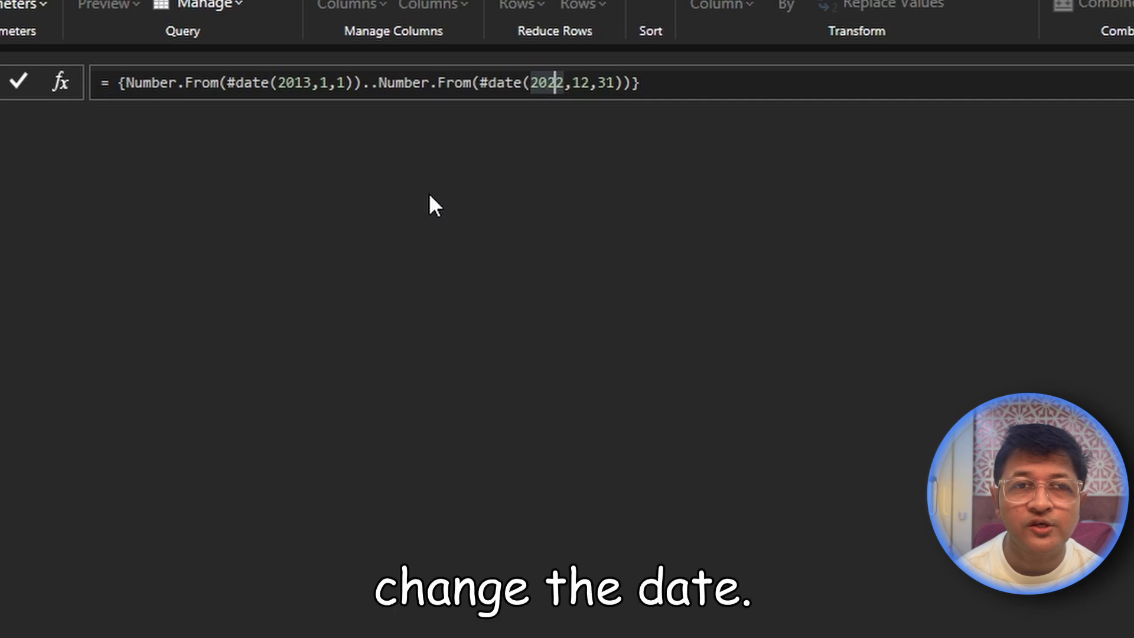
key("Delete")
type("4")
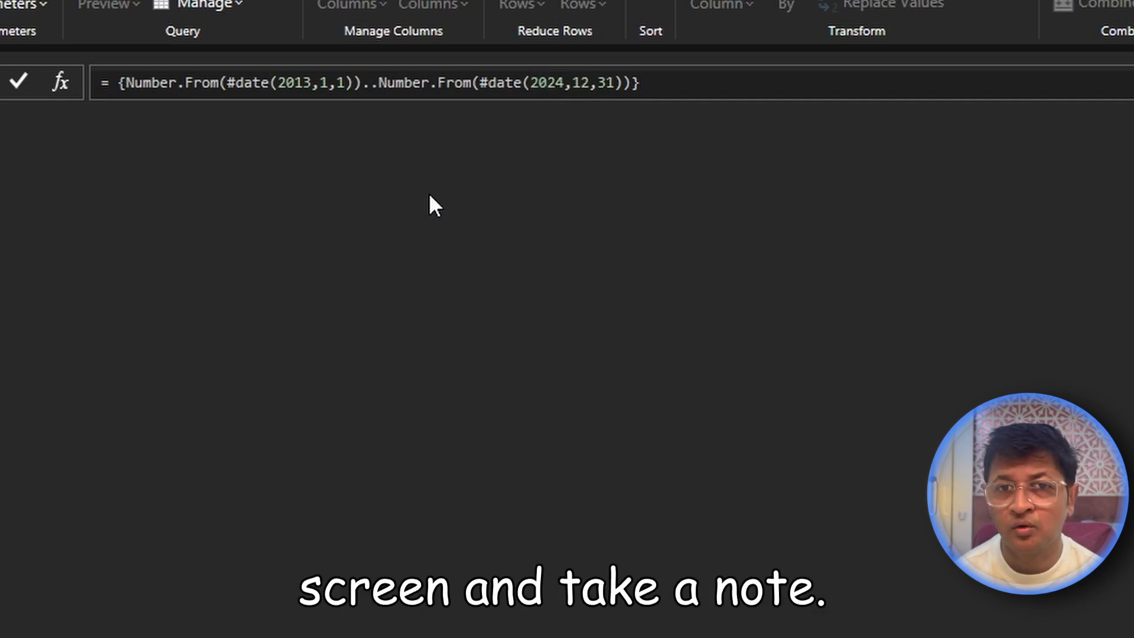
key("Return")
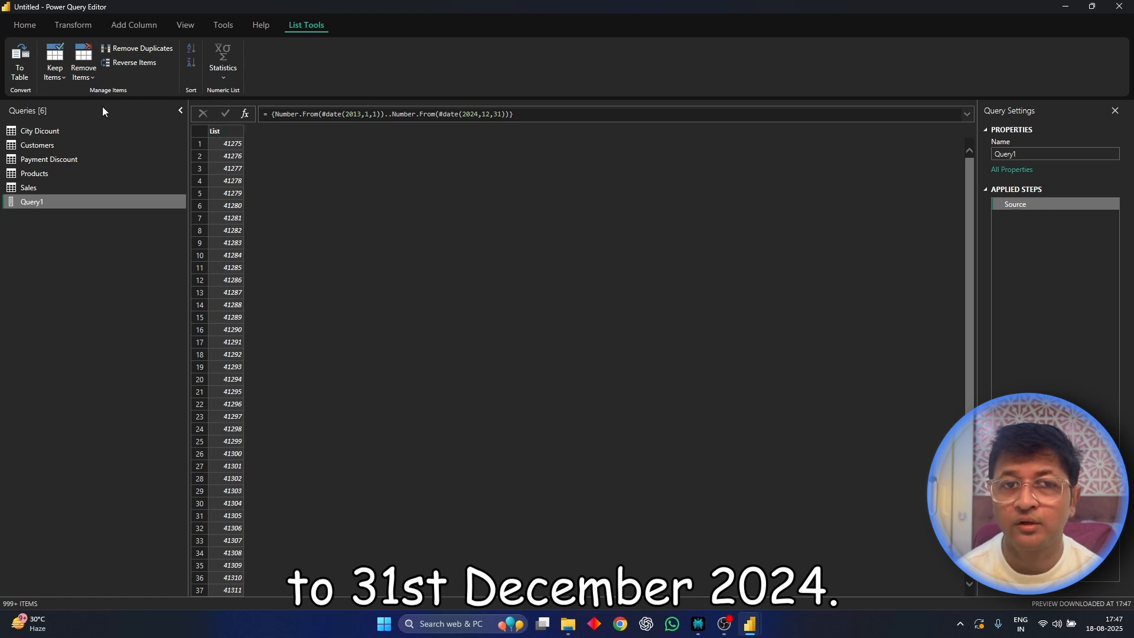
Step: Convert the list of date numbers to a table with delimiter None and extra columns shown as errors
left_click(20, 59)
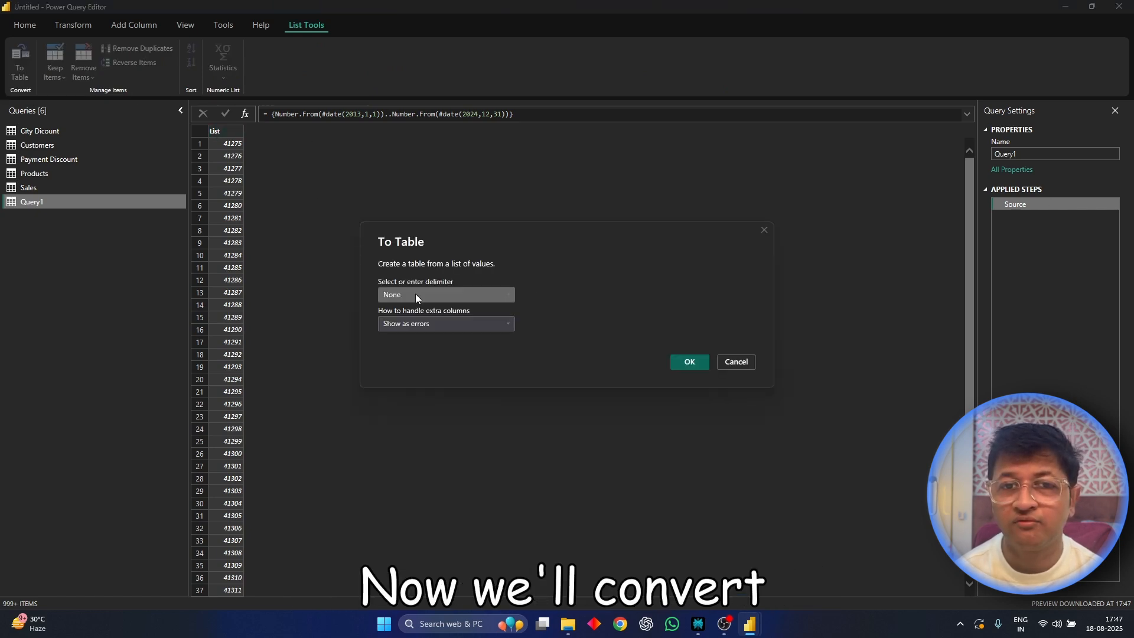
left_click(445, 294)
left_click(445, 293)
left_click(446, 324)
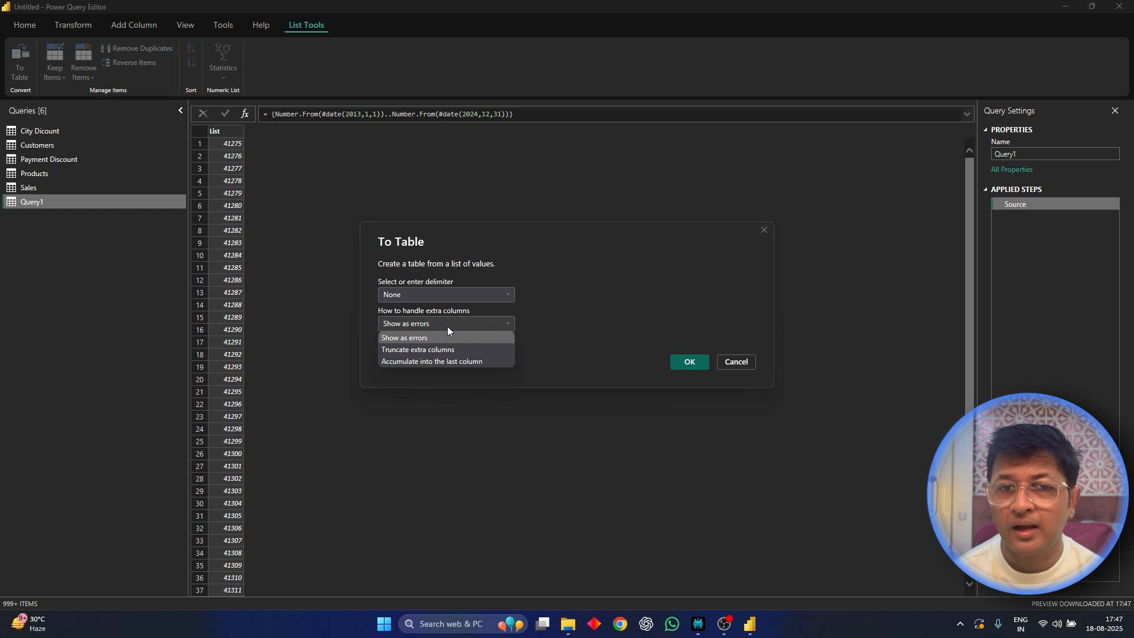
left_click(448, 326)
left_click(700, 361)
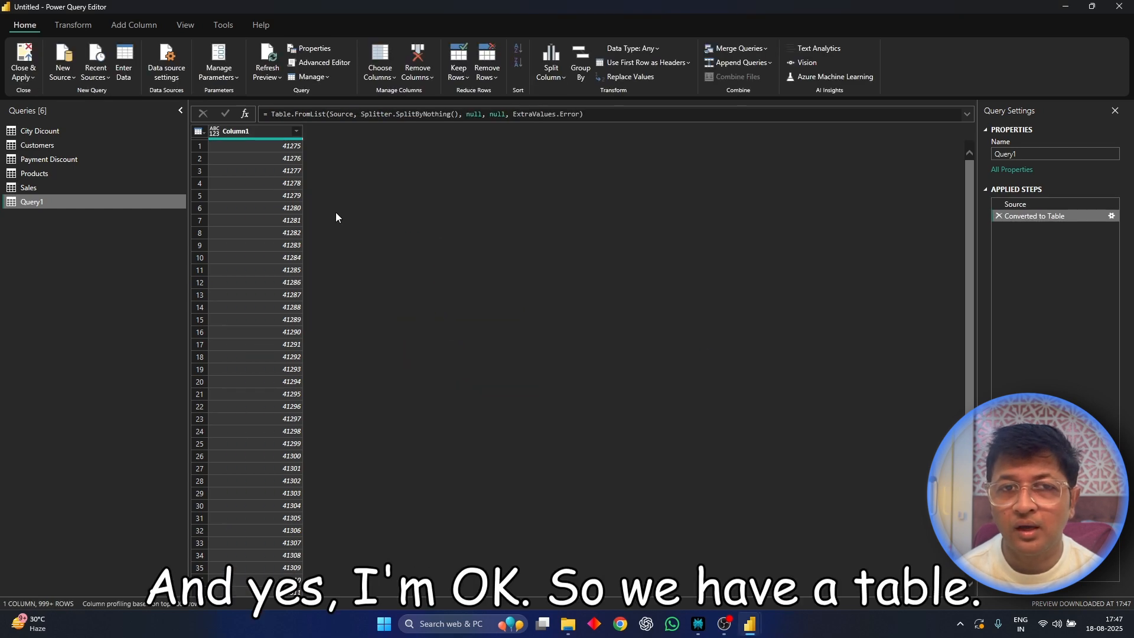
Step: Set the single column's data type to Date and rename the column as Date
left_click(214, 130)
left_click(272, 216)
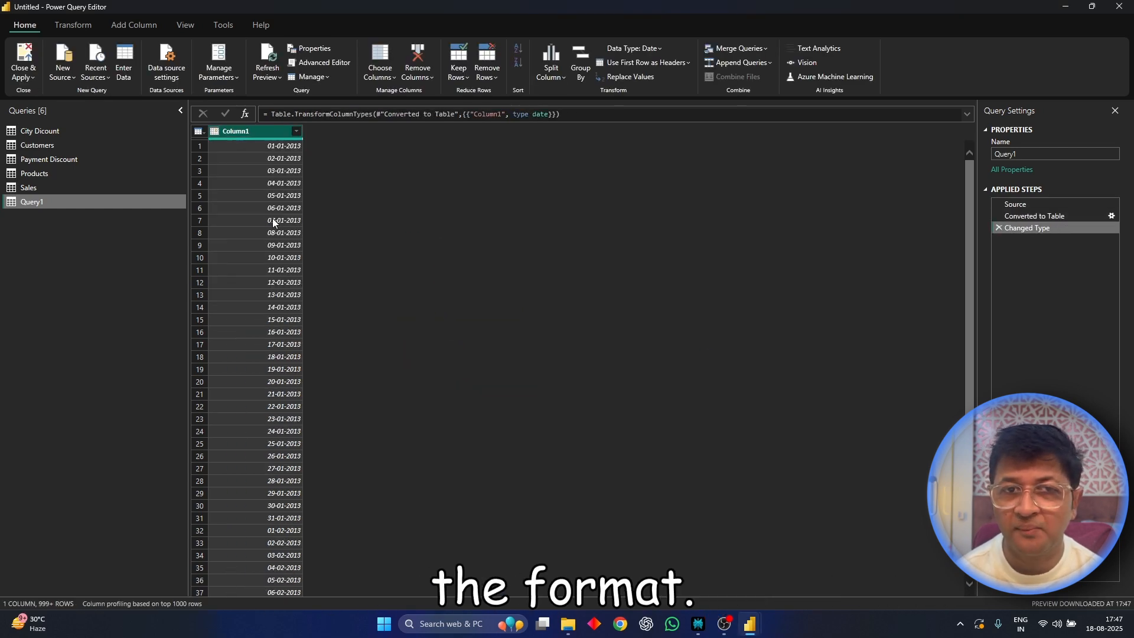
double_click(242, 132)
type("Date")
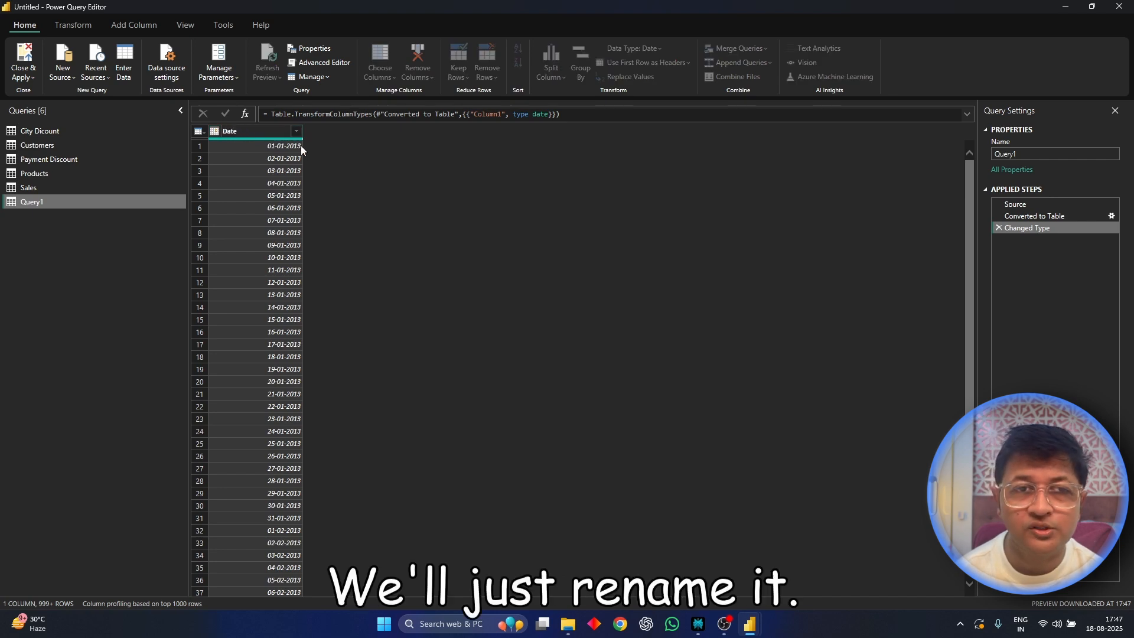
key("Return")
Step: Set the start year in the Source step's date list formula to 2023
scroll(437, 271, "down", 20)
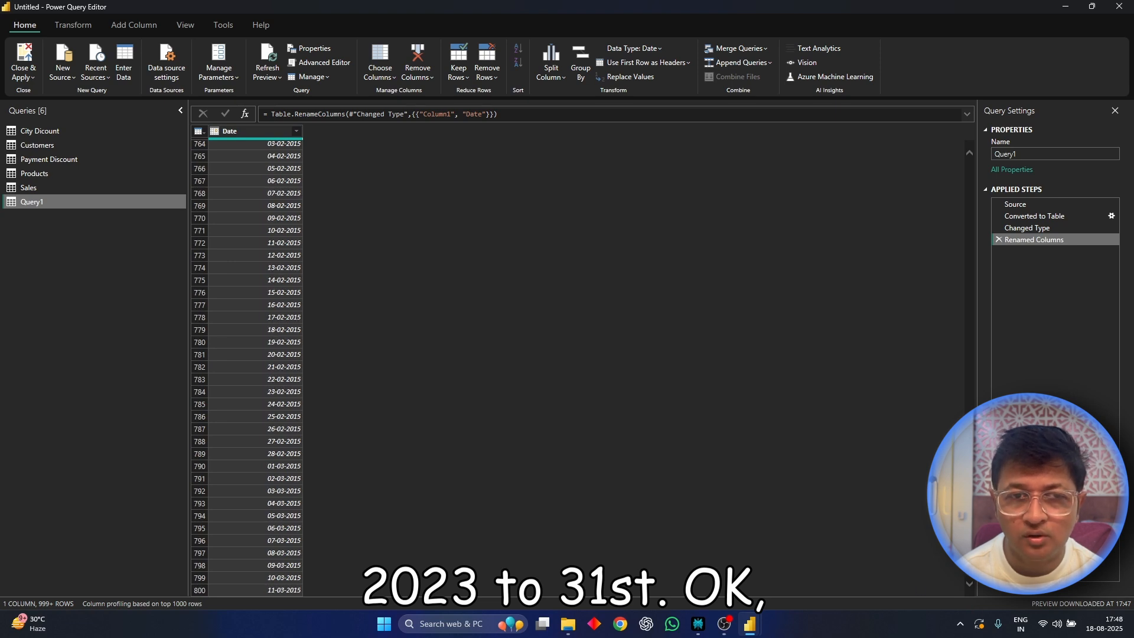
left_click(1040, 204)
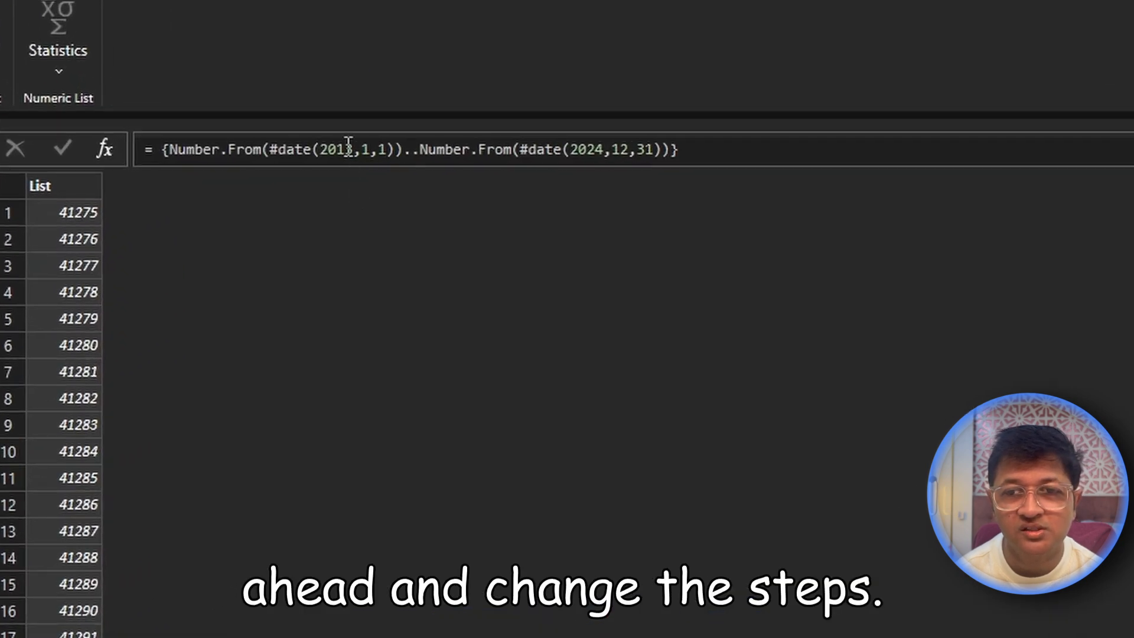
left_click(355, 152)
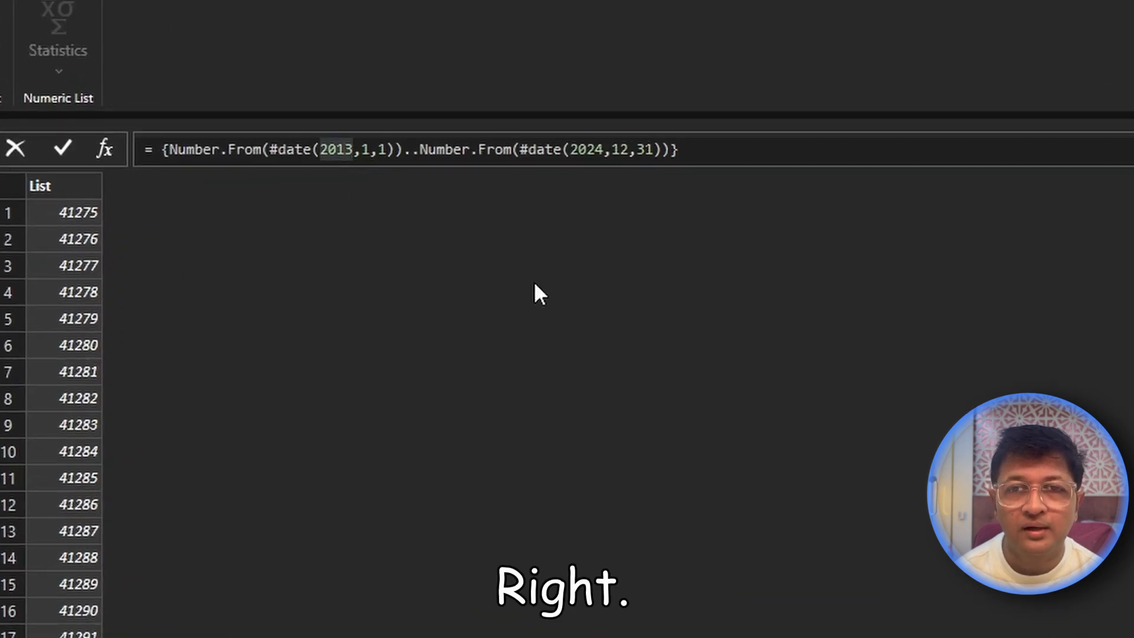
key("shift+Left")
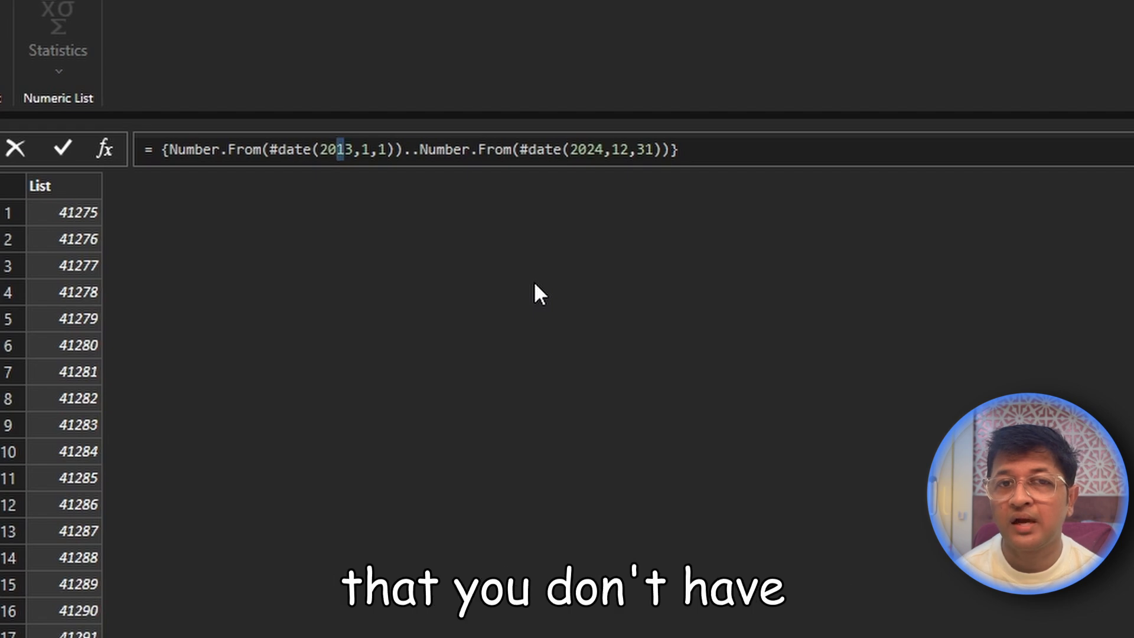
type("2")
key("Return")
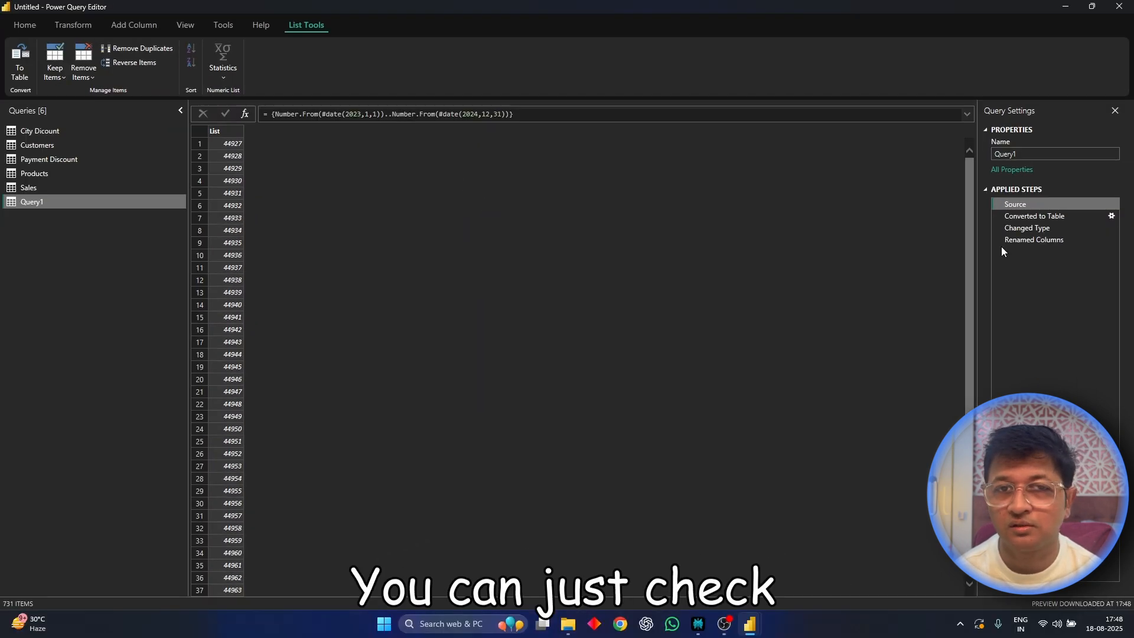
Step: Review each applied step after Source and check the first and last dates in the Date column
left_click(1036, 219)
left_click(1039, 229)
left_click(1040, 238)
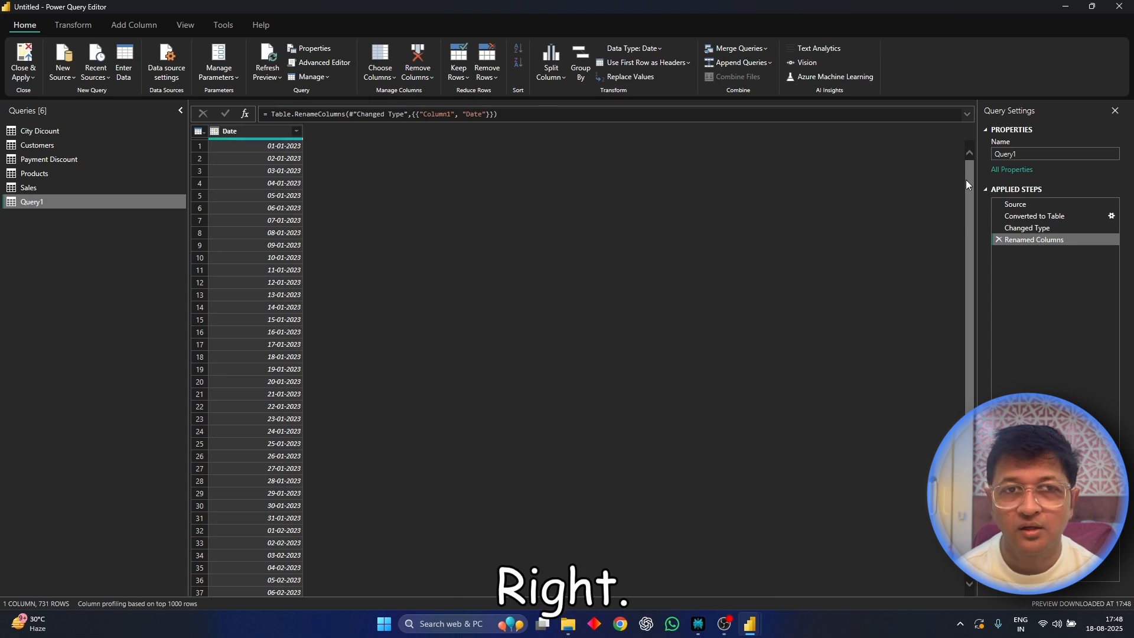
left_click_drag(970, 165, 969, 299)
left_click_drag(969, 472, 979, 620)
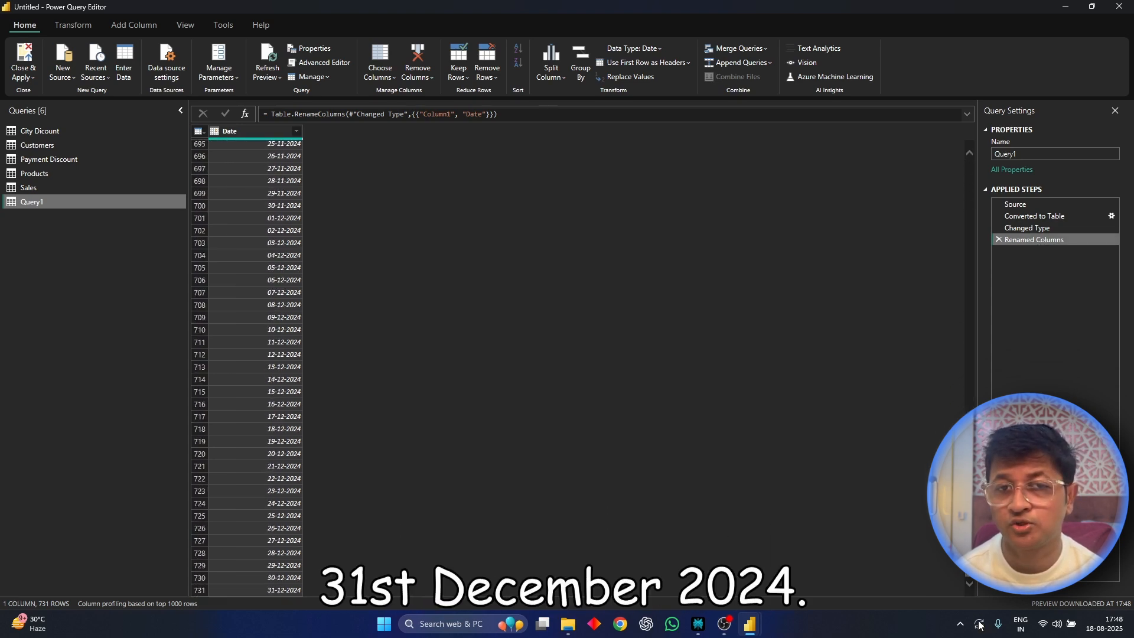
left_click(1015, 204)
left_click(1033, 239)
Step: Rename the calendar query as Date
right_click(54, 256)
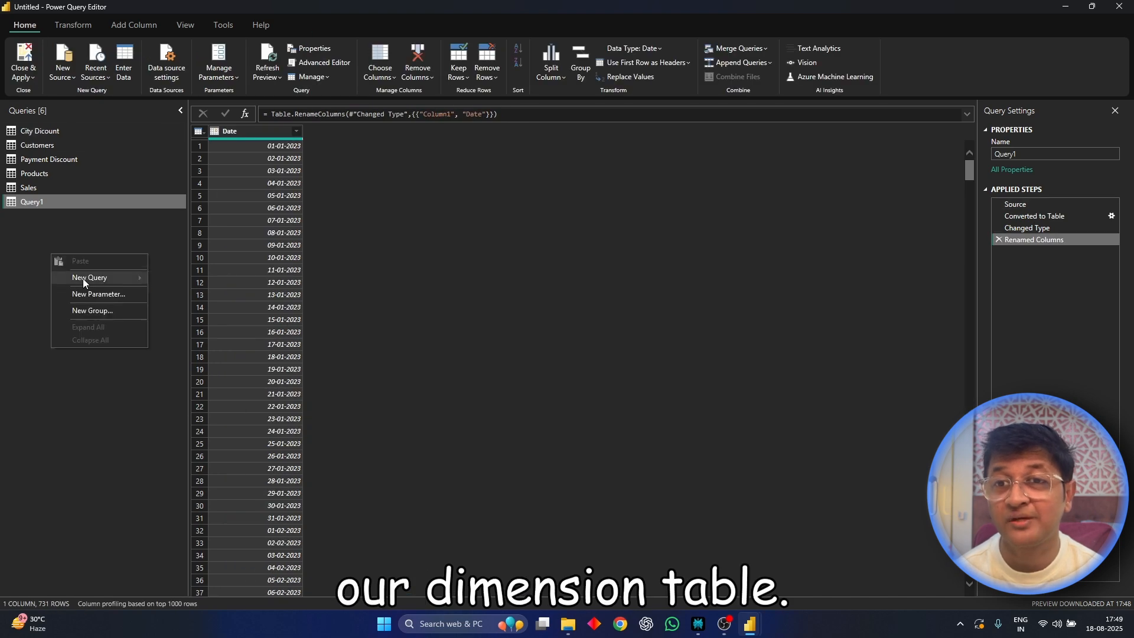
double_click(32, 202)
type("Date")
key("Return")
Step: Create a query group named Dimension Tables
right_click(64, 238)
mouse_move(100, 262)
left_click(156, 295)
type("Dimension Tables")
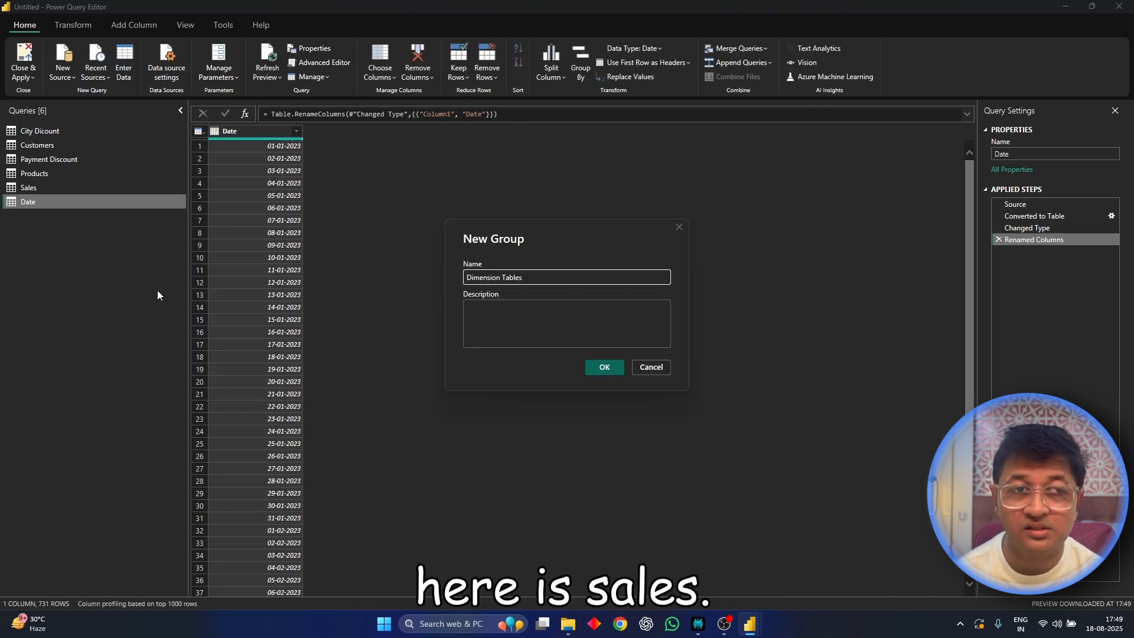
key("Return")
Step: Correct the misspelled city discount query's name to City Discount
left_click(71, 202)
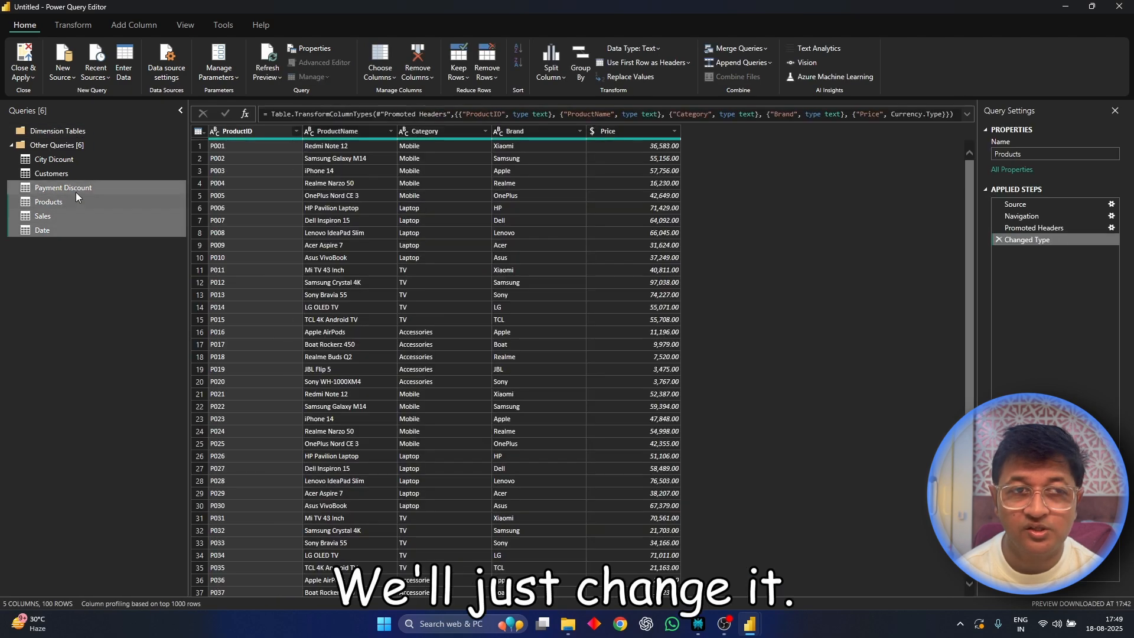
left_click(80, 163)
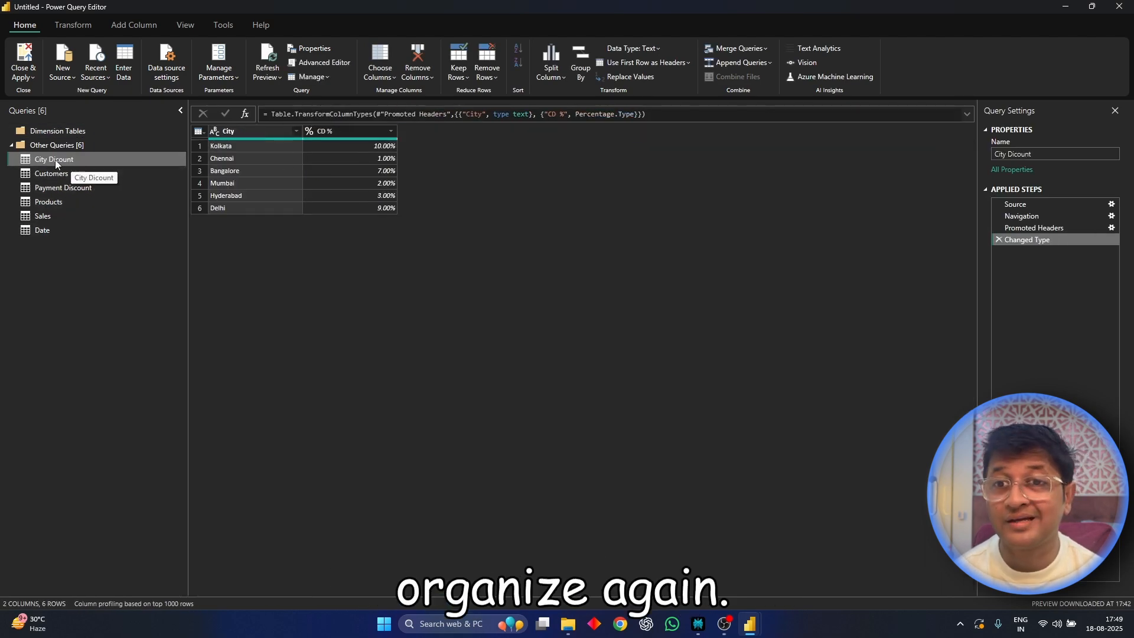
right_click(71, 158)
left_click(88, 203)
type("City Discount")
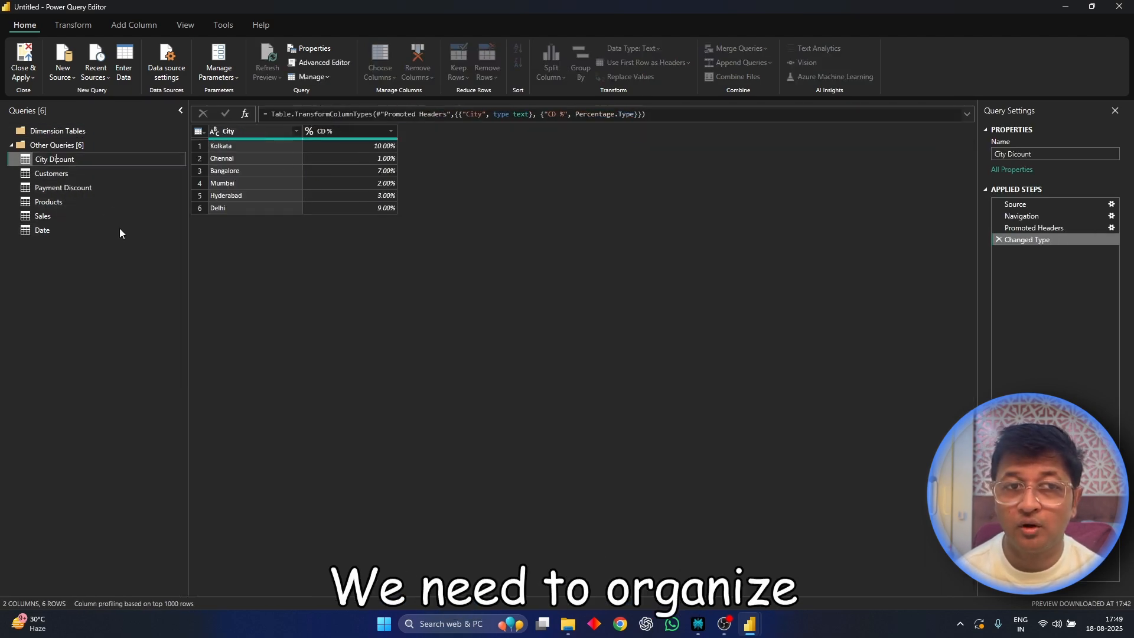
key("Return")
Step: Move the Customers, City Discount, Payment Discount, Products and Date queries into the Dimension Tables group
left_click_drag(59, 159, 89, 133)
left_click_drag(75, 190, 106, 141)
left_click_drag(51, 204, 92, 142)
left_click_drag(42, 244, 90, 144)
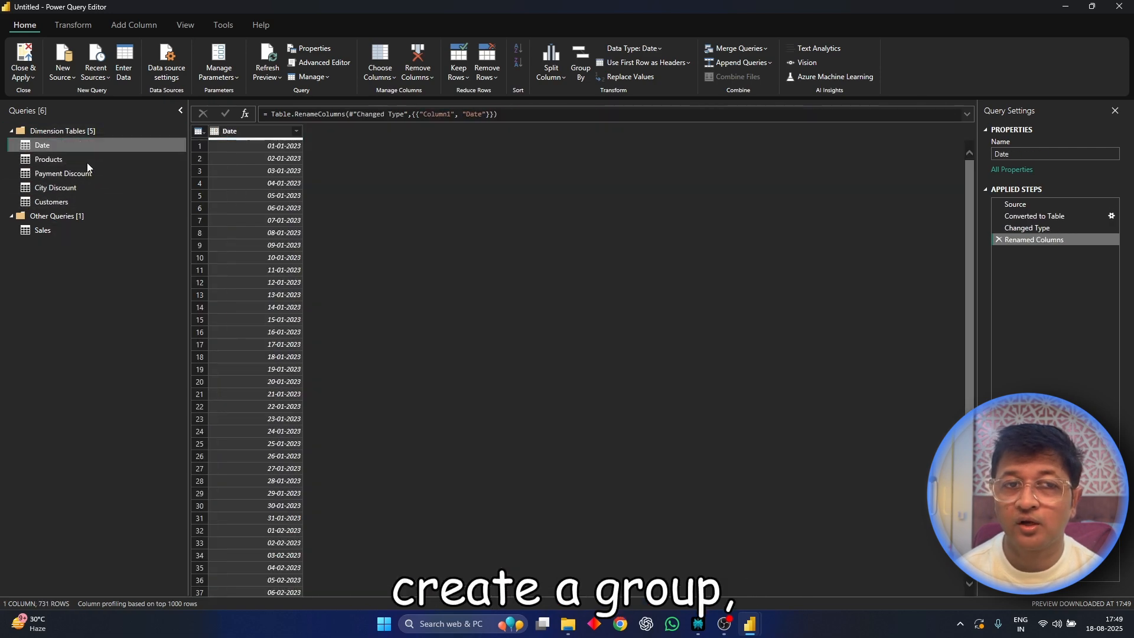
Step: Create a query group named Fact Tables and move the Sales query into it
right_click(59, 216)
right_click(63, 264)
left_click(108, 317)
type("Fact Tables")
key("Return")
left_click_drag(42, 244, 55, 217)
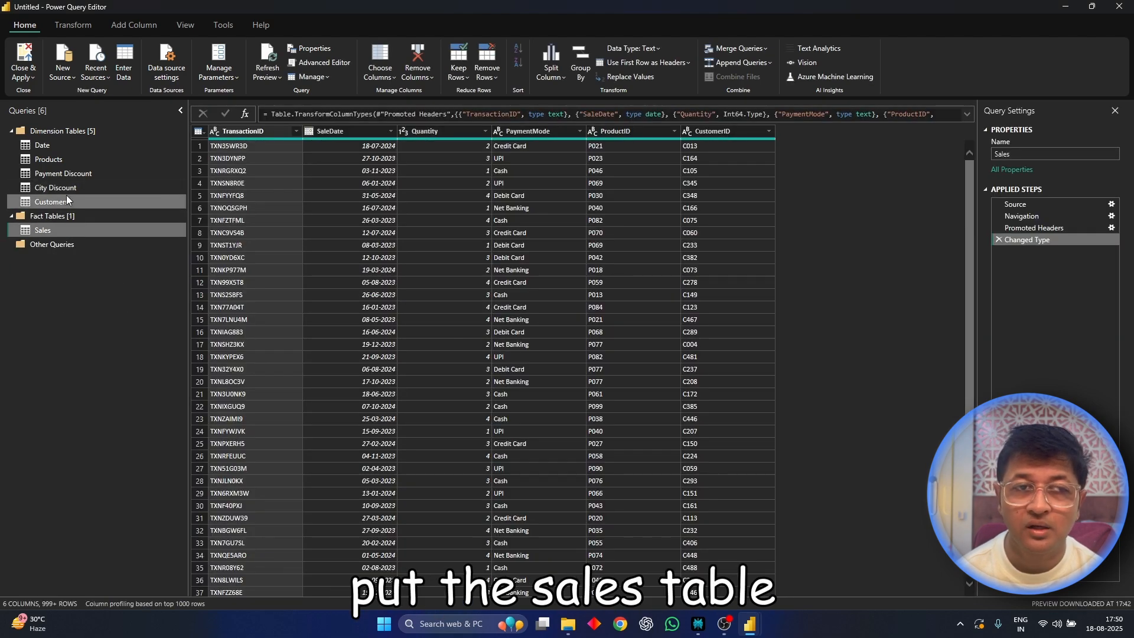
Step: Apply the query changes to the report and show the table relationships in the model view
left_click(22, 59)
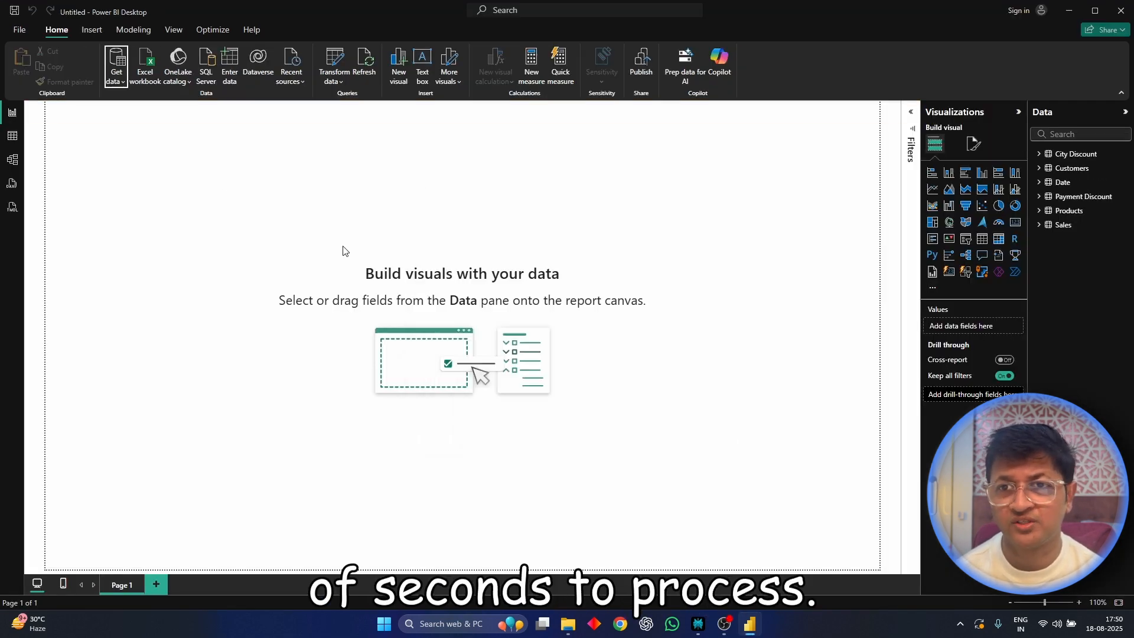
left_click(13, 160)
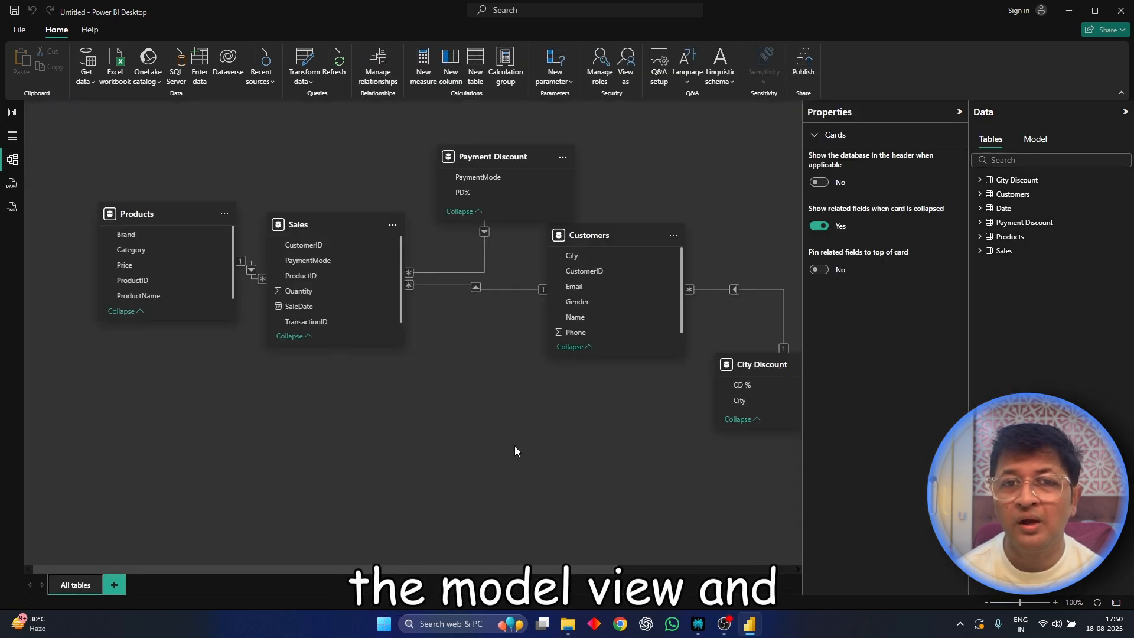
left_click_drag(472, 569, 413, 590)
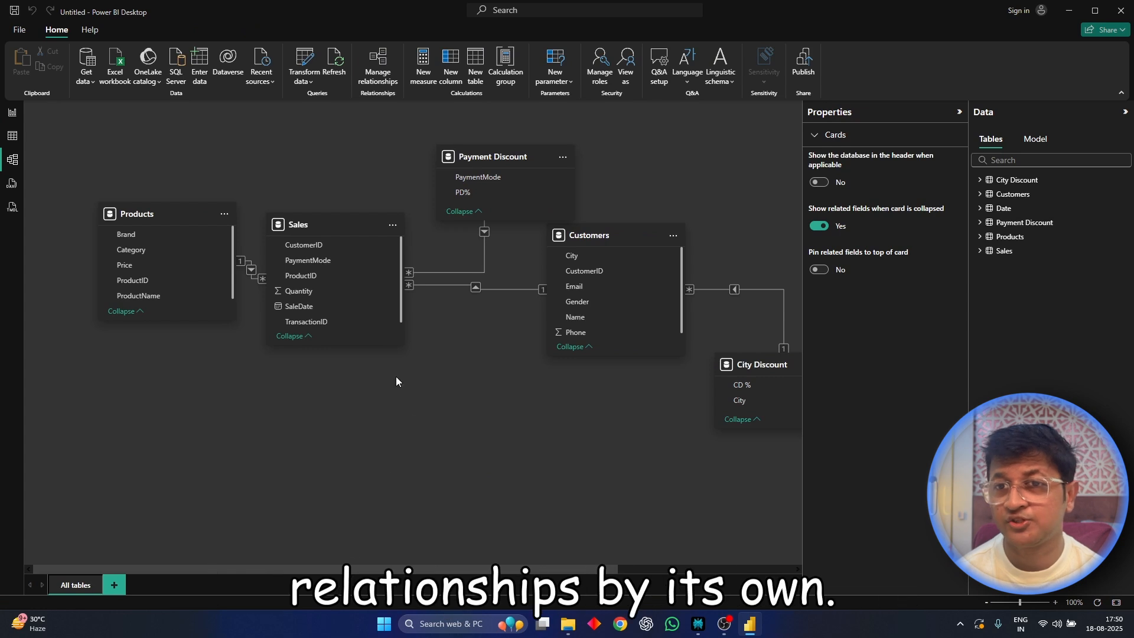
Step: Arrange the model diagram with Sales in the middle, Products and Payment Discount above at either side, and Customers and City Discount below
left_click_drag(347, 222, 406, 313)
left_click_drag(485, 156, 383, 156)
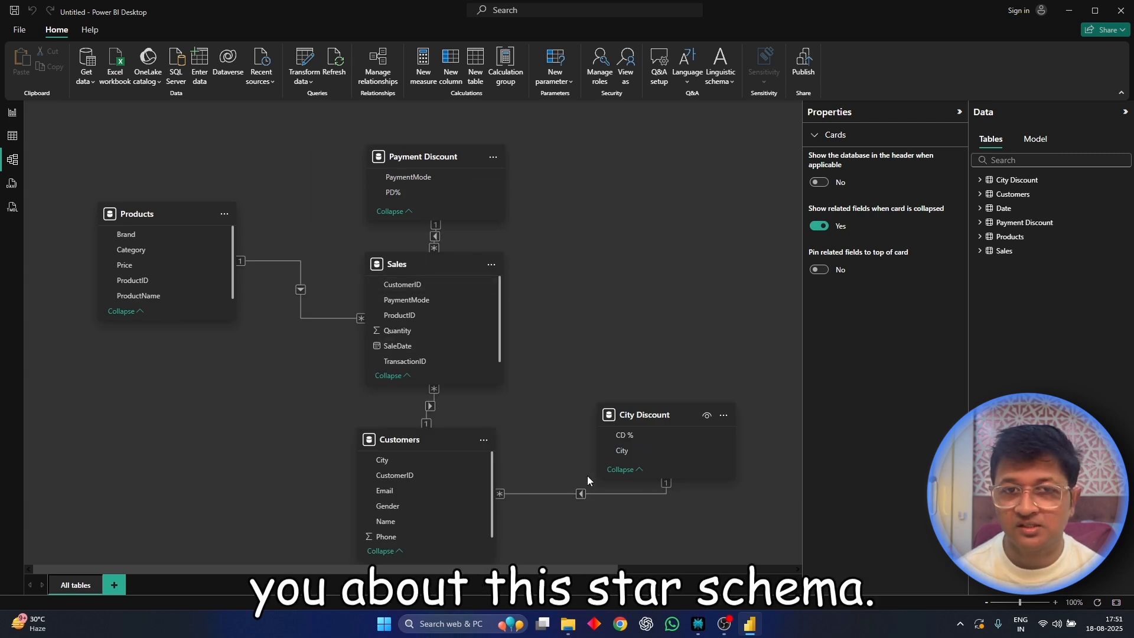
left_click_drag(441, 157, 428, 105)
left_click_drag(448, 158, 677, 157)
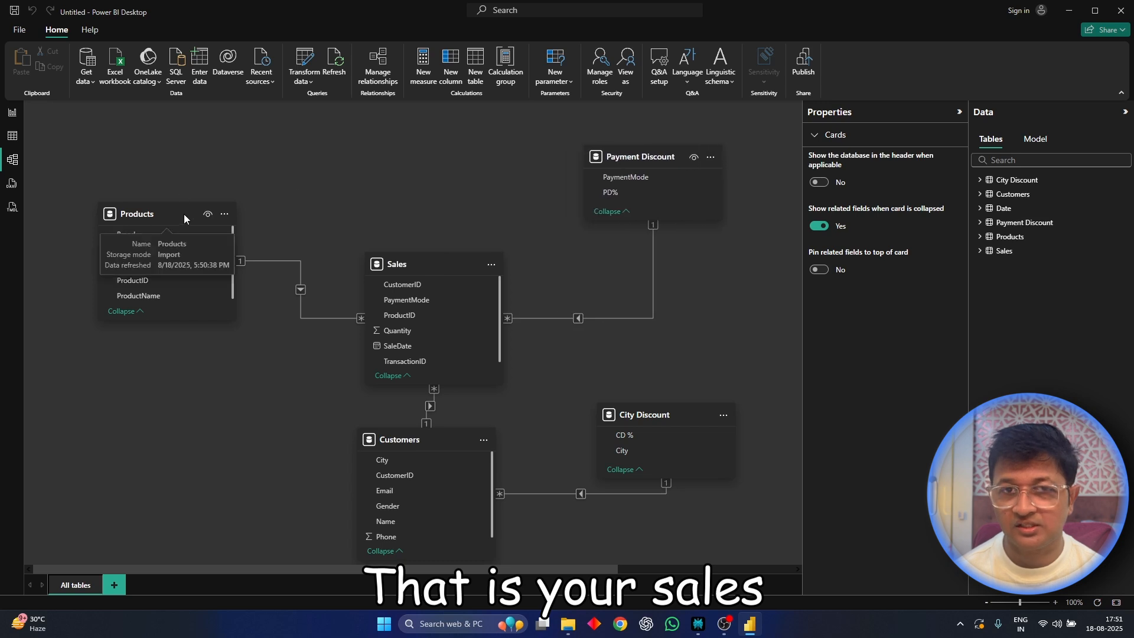
left_click_drag(189, 215, 190, 158)
left_click_drag(417, 303, 394, 283)
left_click_drag(448, 440, 433, 434)
left_click_drag(669, 414, 734, 460)
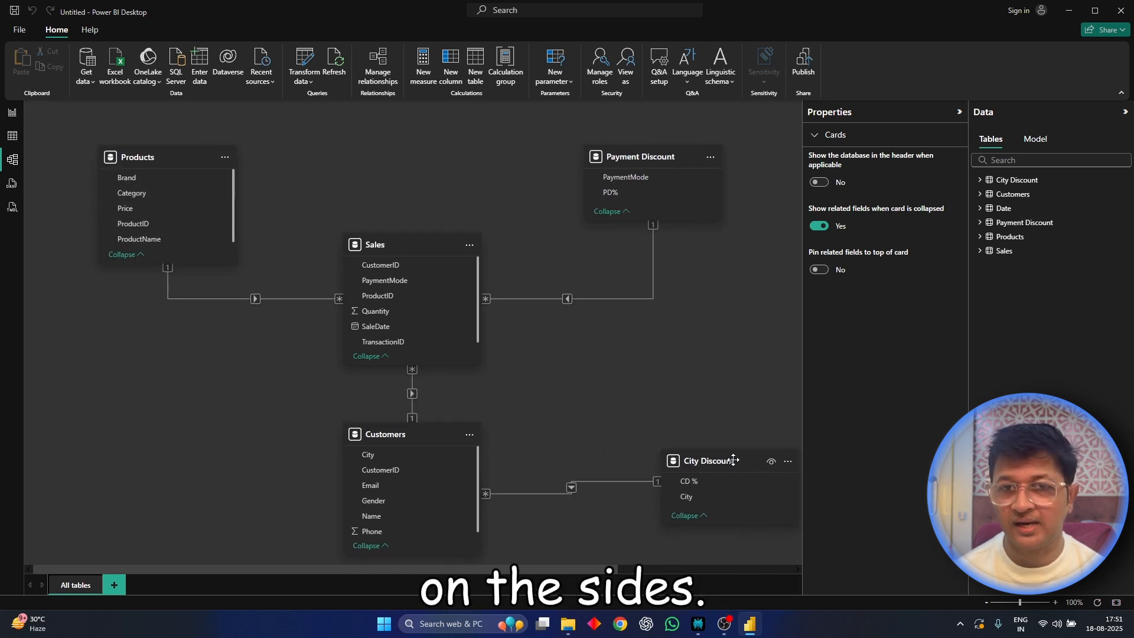
Step: Delete the relationships linking the Sales table to Products and to Payment Discount
left_click(258, 301)
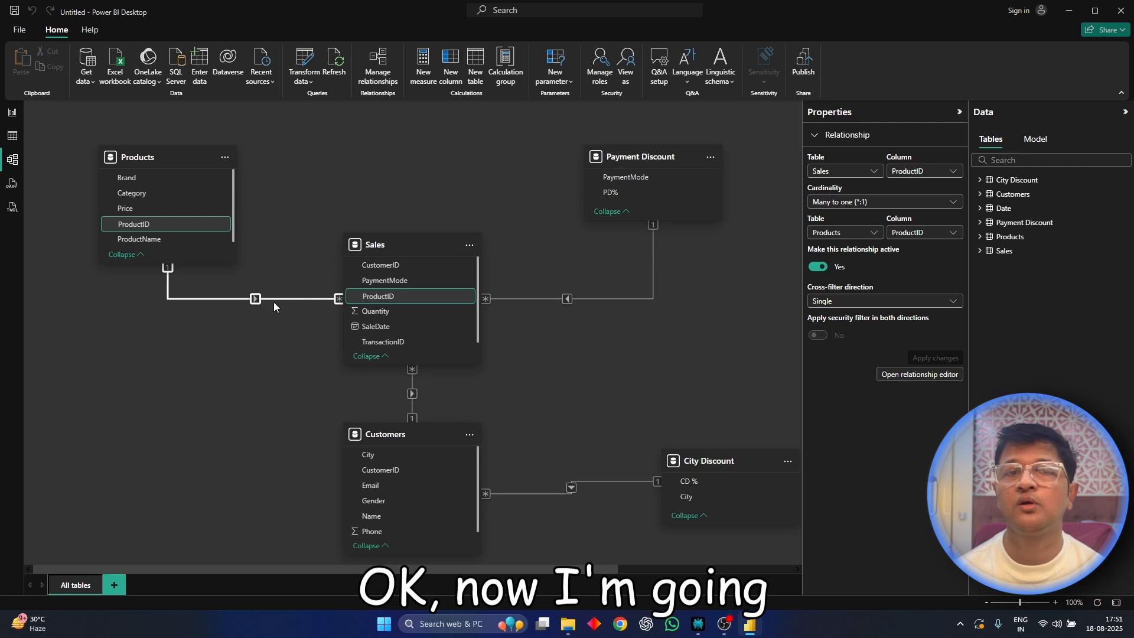
key("Delete")
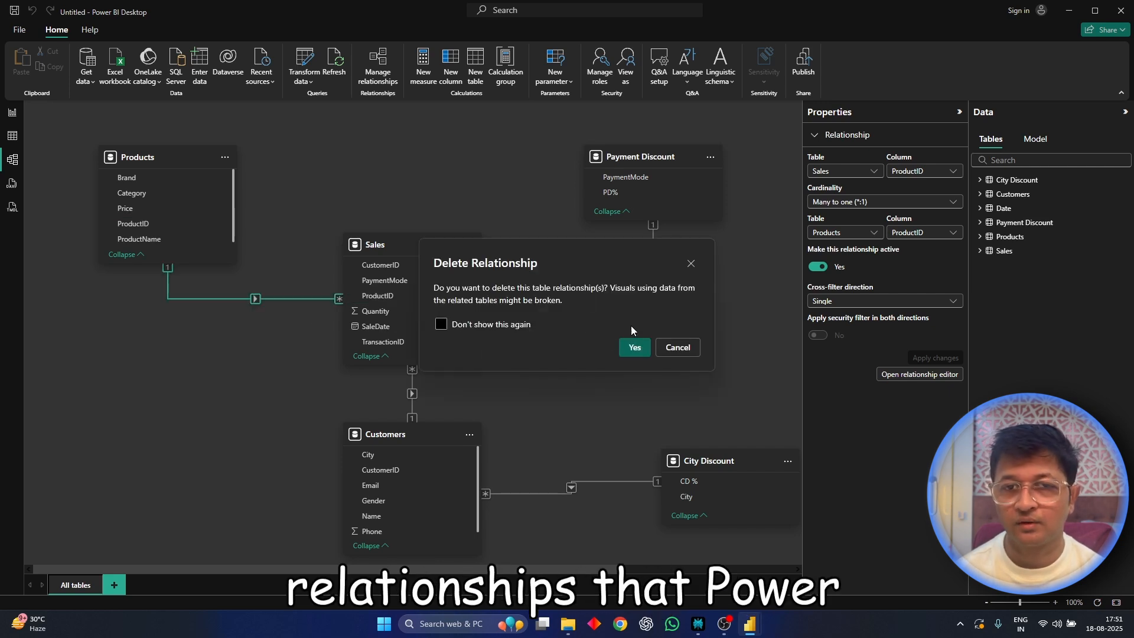
left_click(634, 346)
left_click(612, 295)
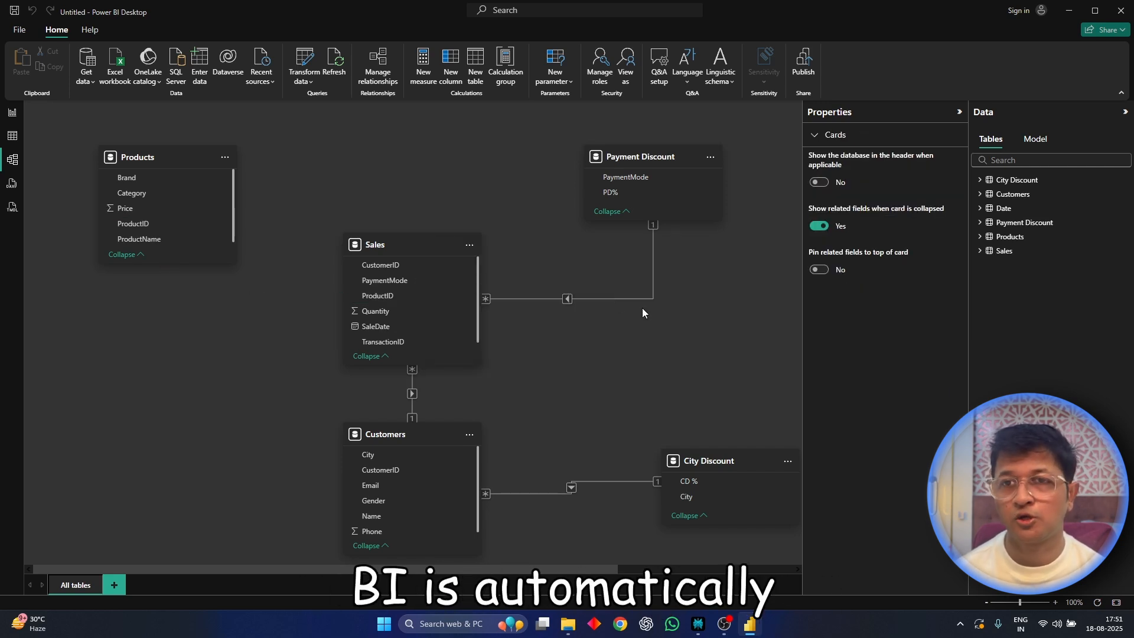
left_click(653, 291)
key("Delete")
left_click(632, 360)
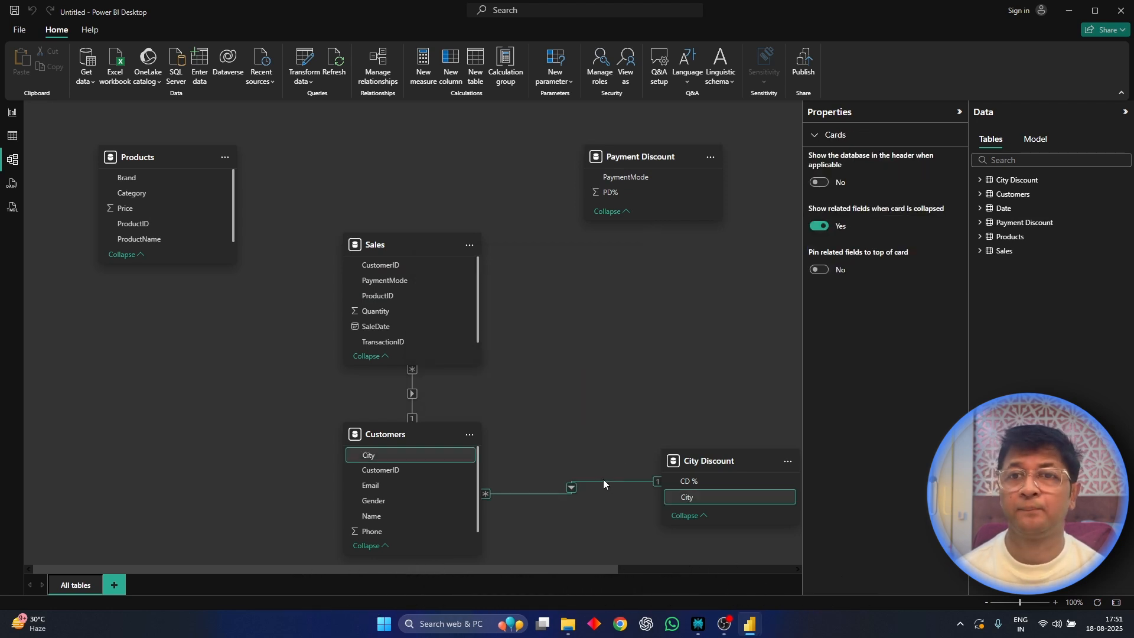
Step: Delete the City relationship between the Customers and City Discount tables
left_click(603, 479)
key("Delete")
left_click(632, 359)
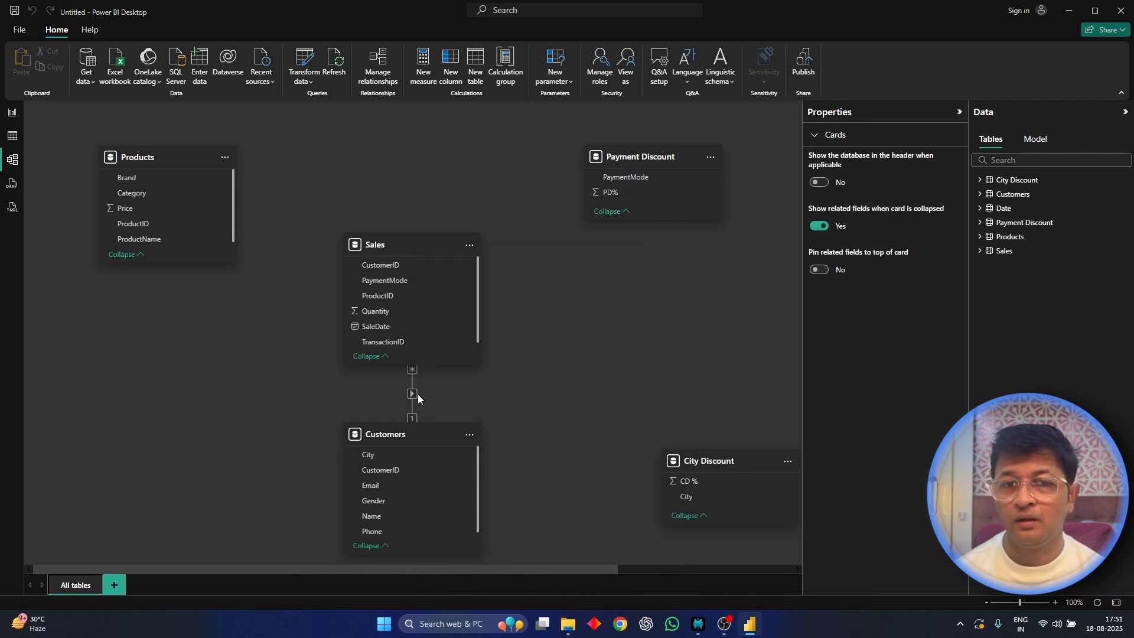